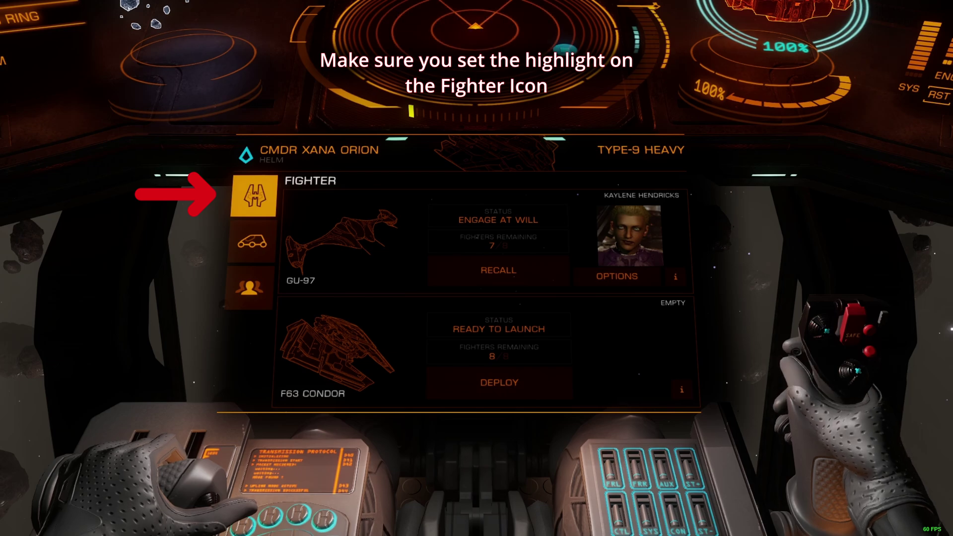
Step: Recall the deployed GU-97 fighter to the ship and leave the fighter panel
key(Right)
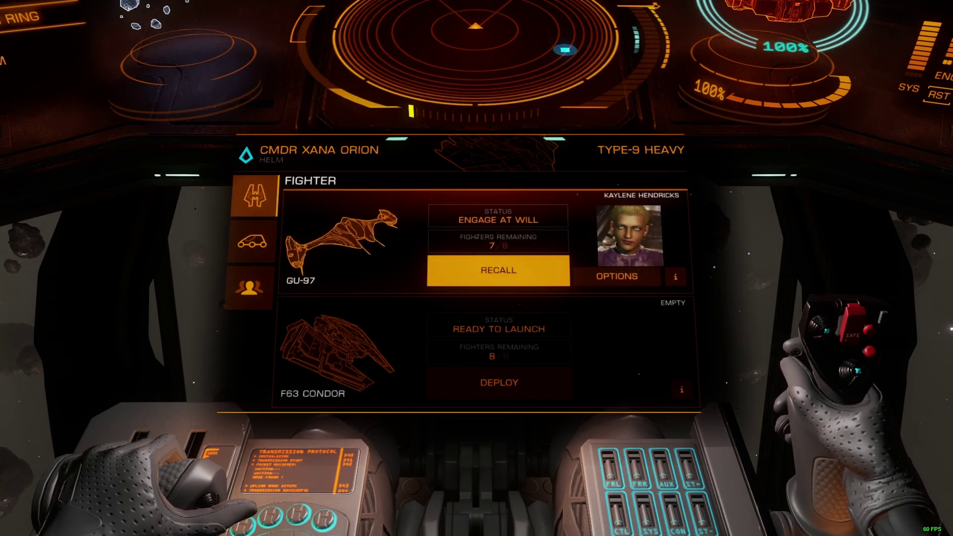
key(space)
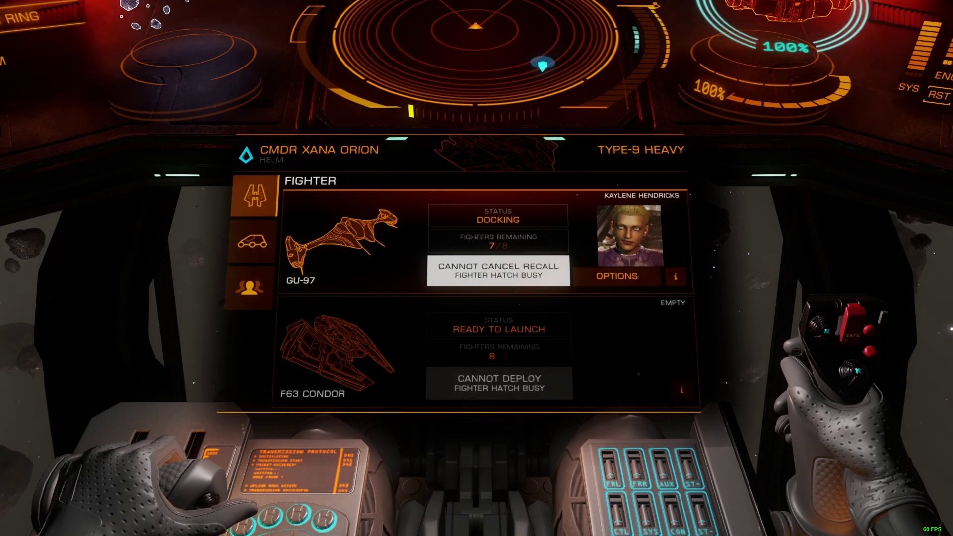
key(BackSpace)
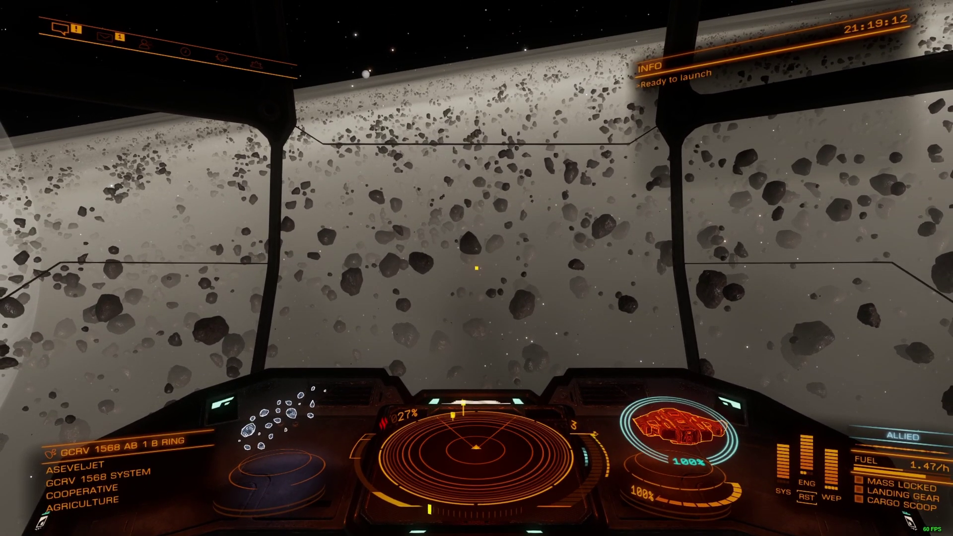
Step: Deploy the GU-97 fighter with the Master-rank crew member as pilot, reset the highlight to the Fighter icon and leave the panel
key(3)
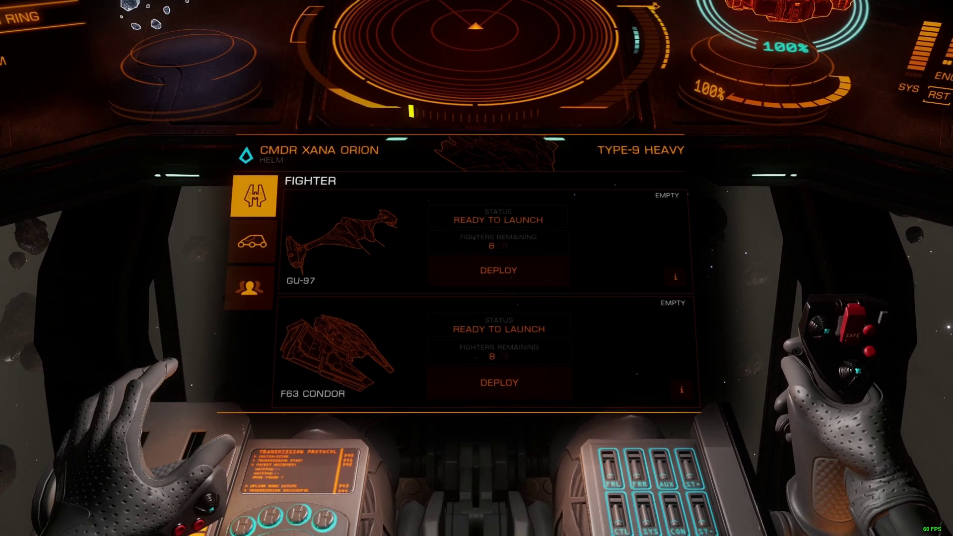
key(d)
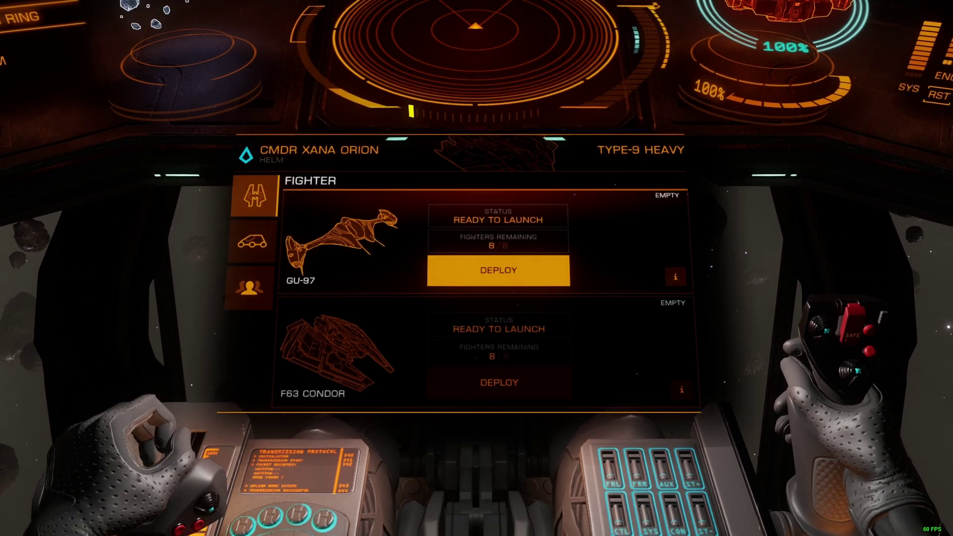
key(space)
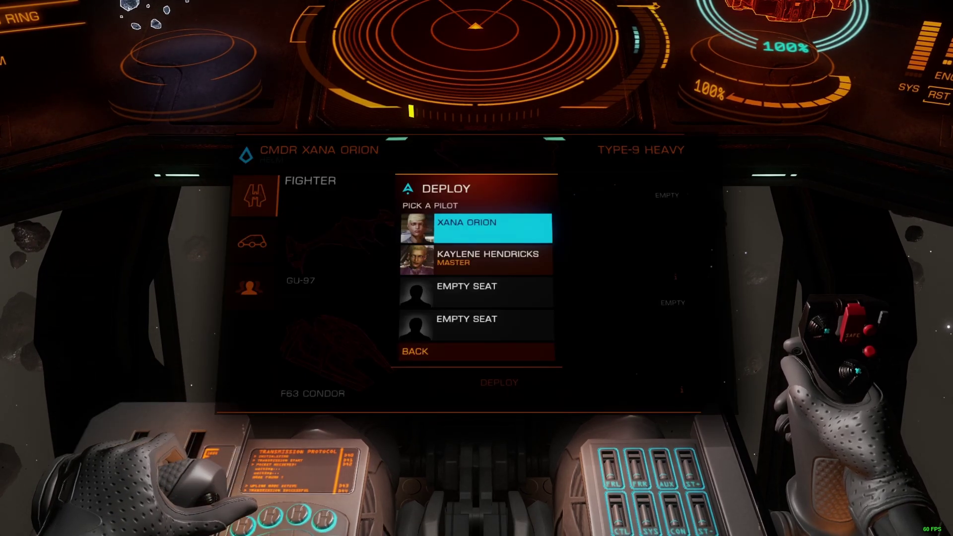
key(s)
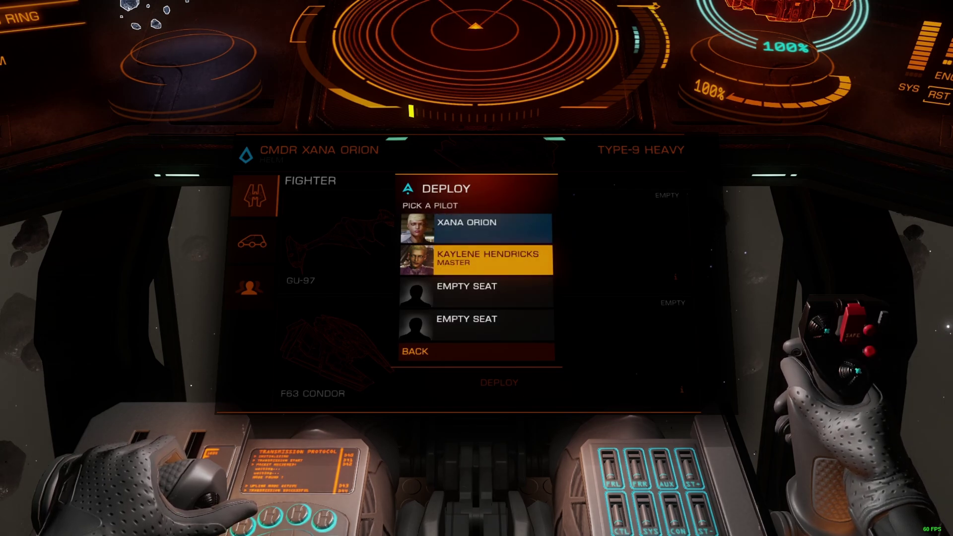
key(space)
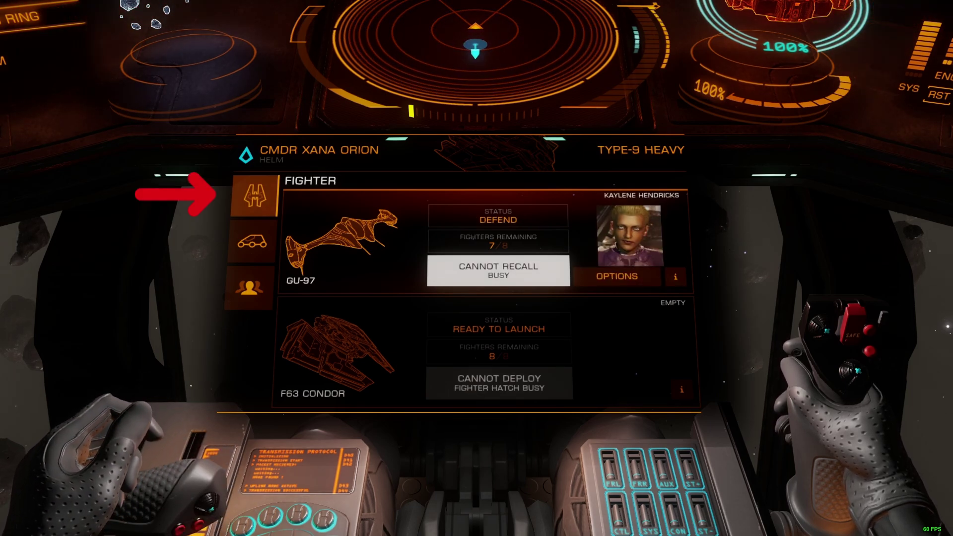
key(Left)
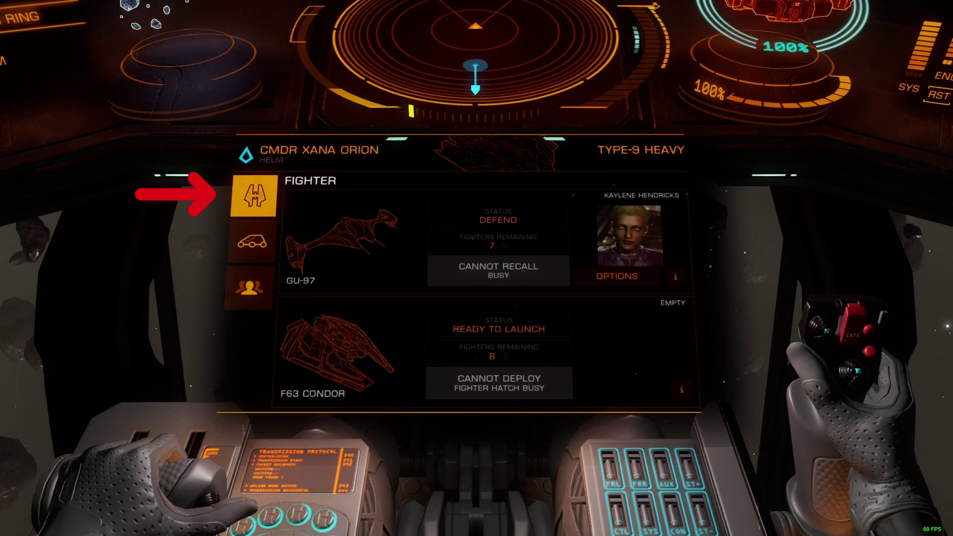
key(BackSpace)
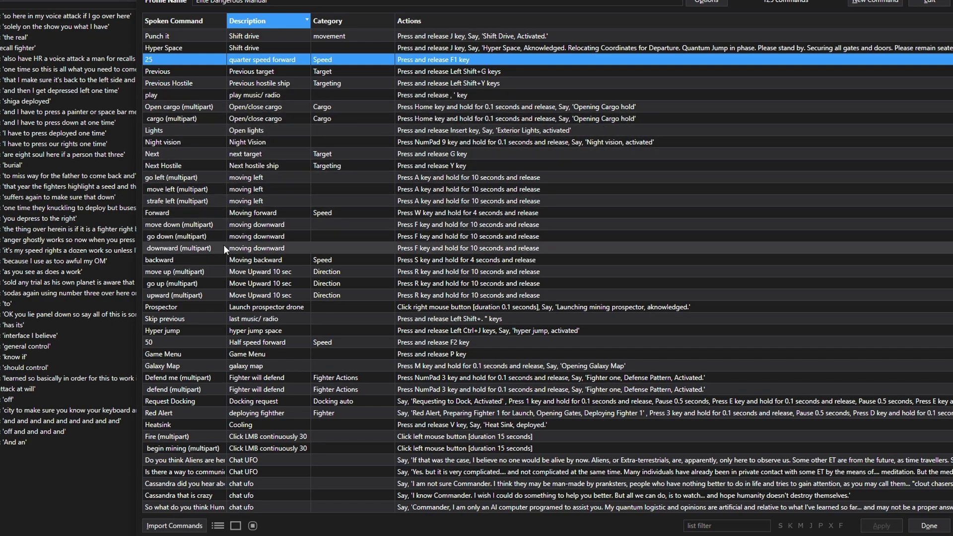
Step: Switch to VoiceAttack, set the Escape command's description to "Escape", check its key press action and save the command
scroll(228, 347, up, 10)
double_click(258, 458)
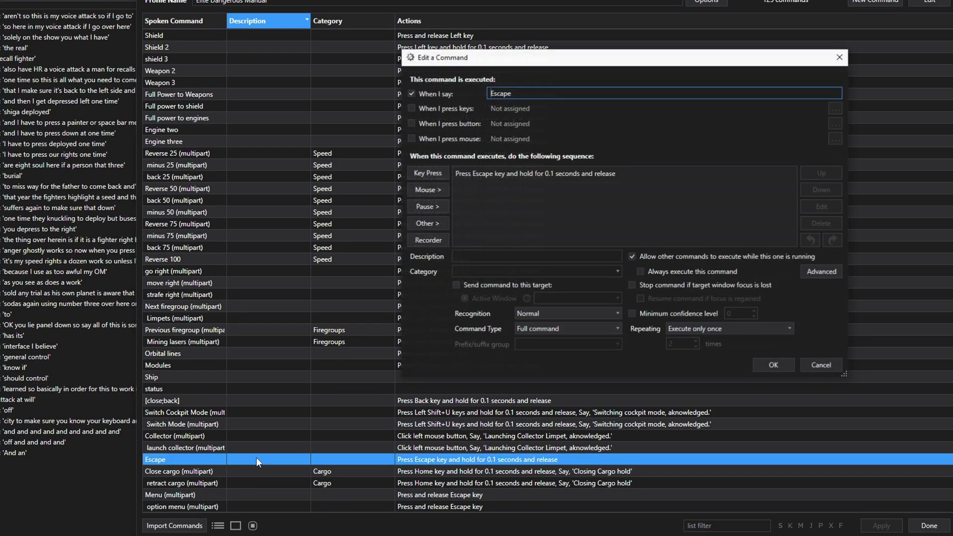
click(515, 257)
text(Escape)
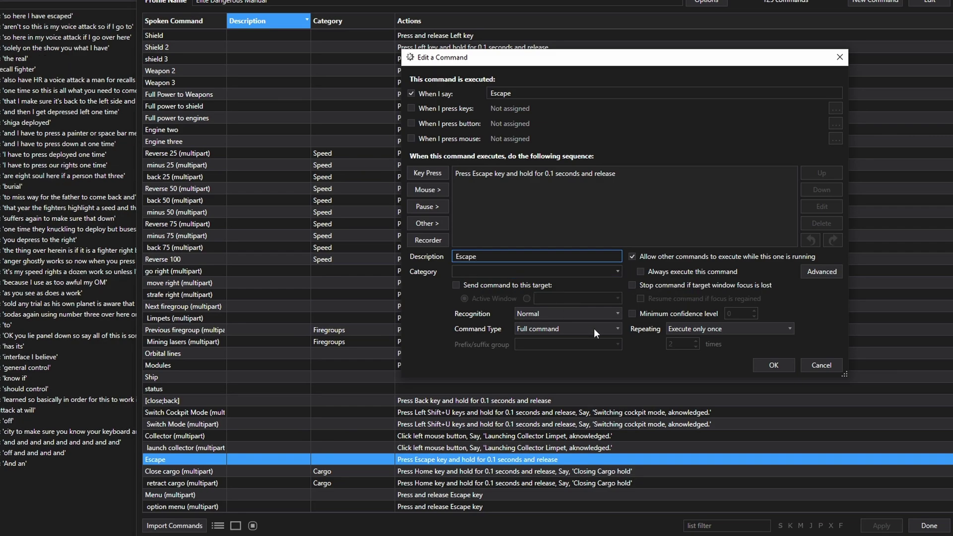
click(541, 173)
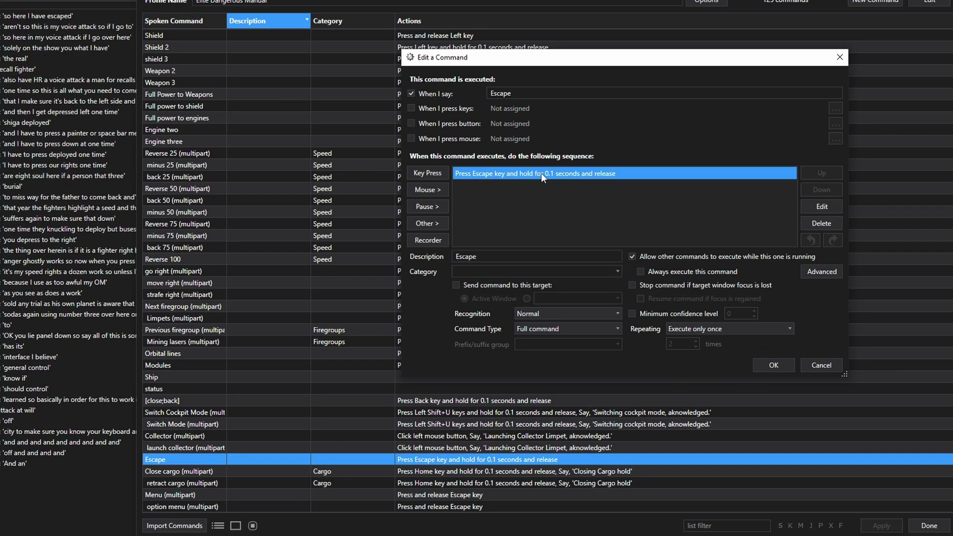
double_click(541, 173)
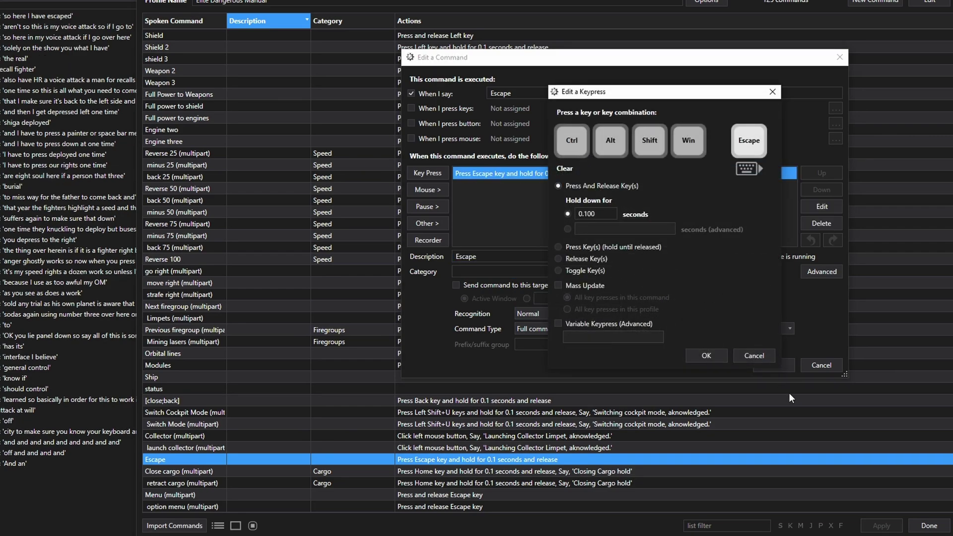
click(759, 356)
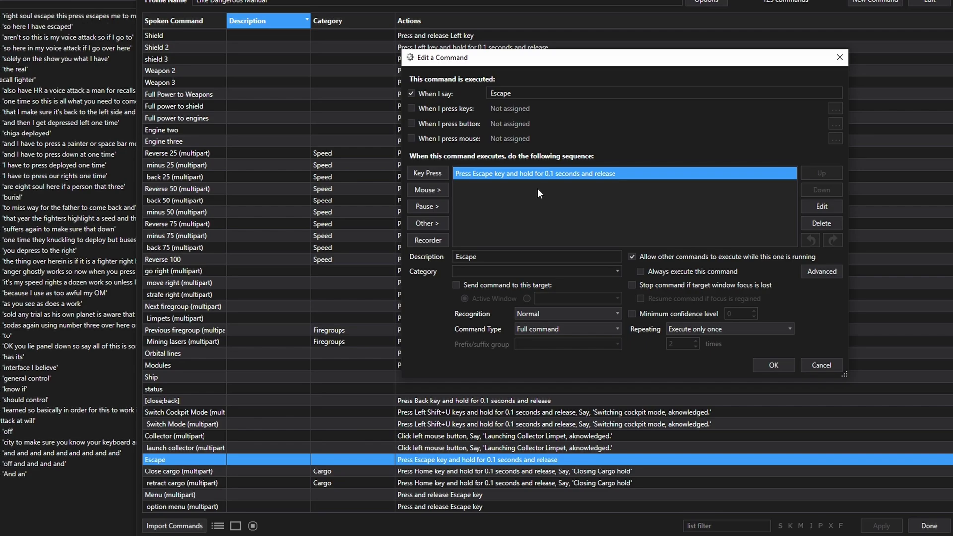
click(767, 365)
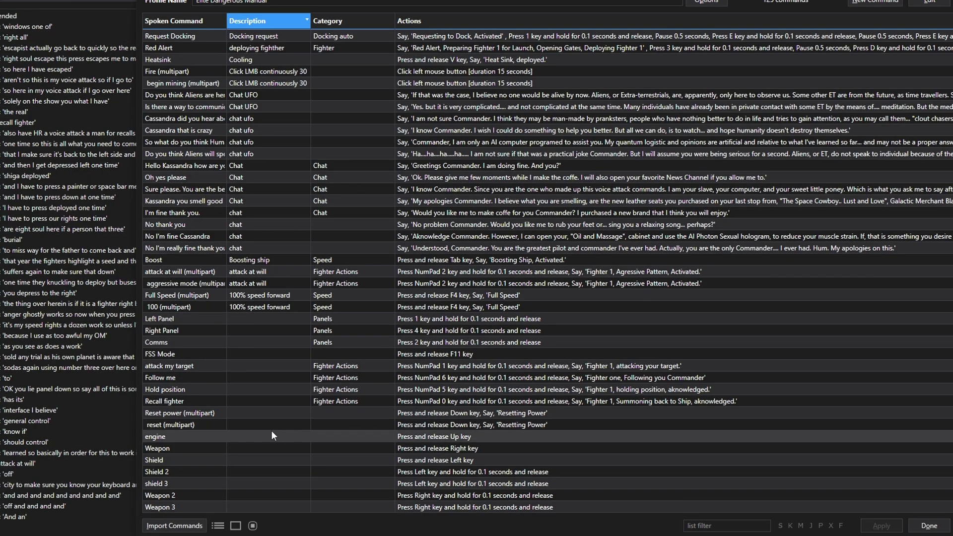
Step: Open the "attack my target" command and check the key and hold time of its key press action
double_click(198, 366)
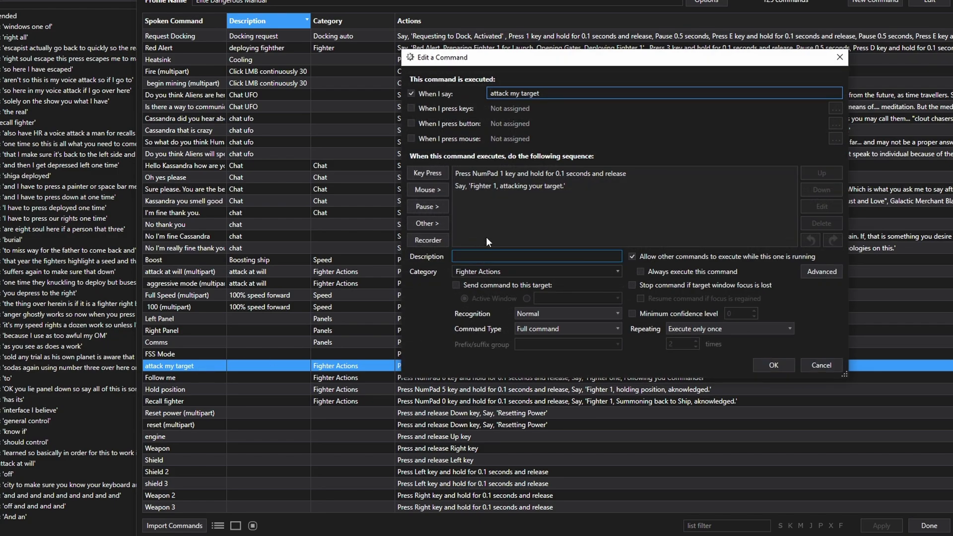
double_click(510, 172)
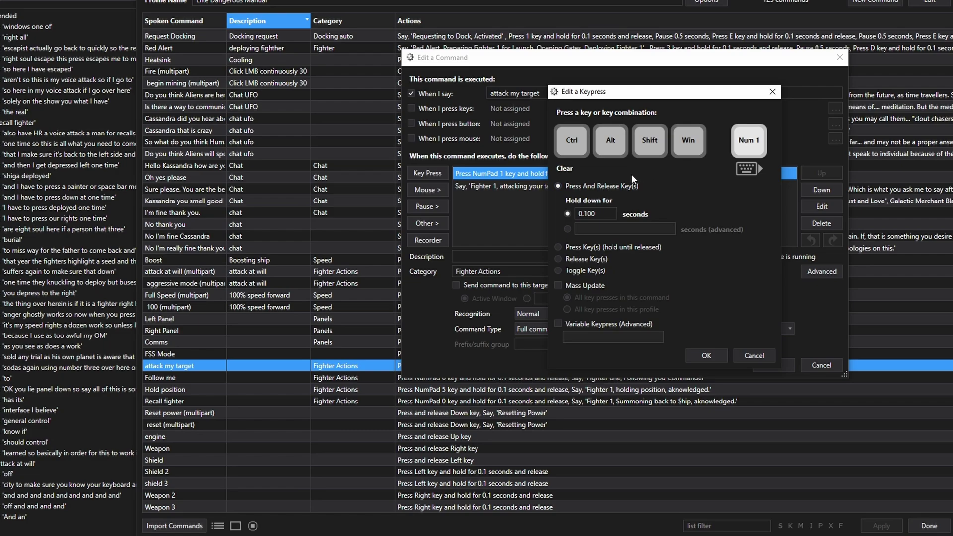
click(707, 355)
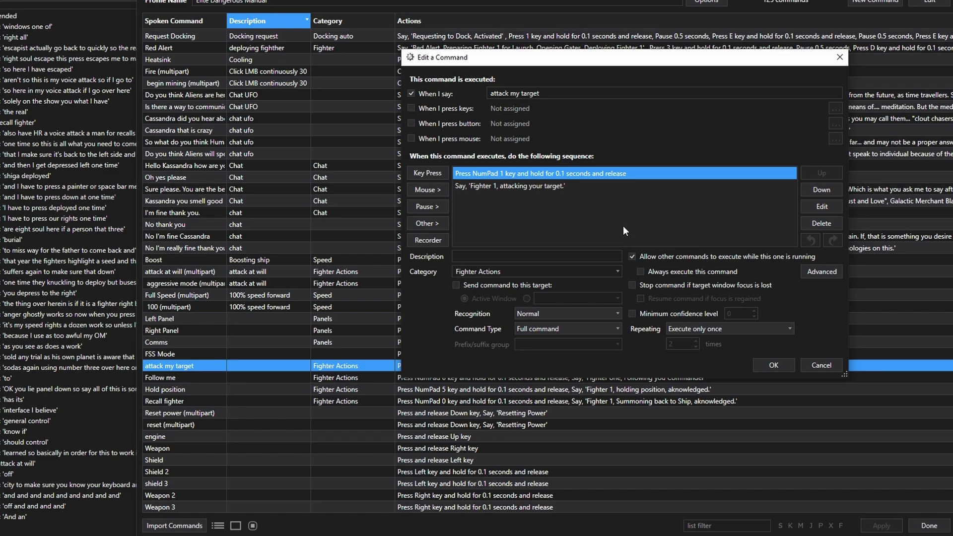
Step: Preview the text-to-speech response "Fighter 1, attacking your target." and leave its settings
double_click(512, 186)
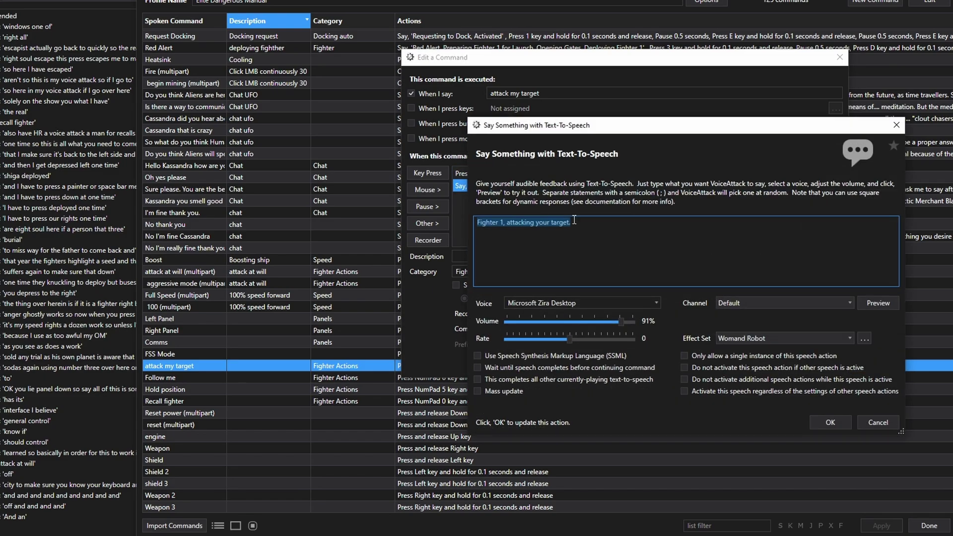
click(560, 243)
click(877, 304)
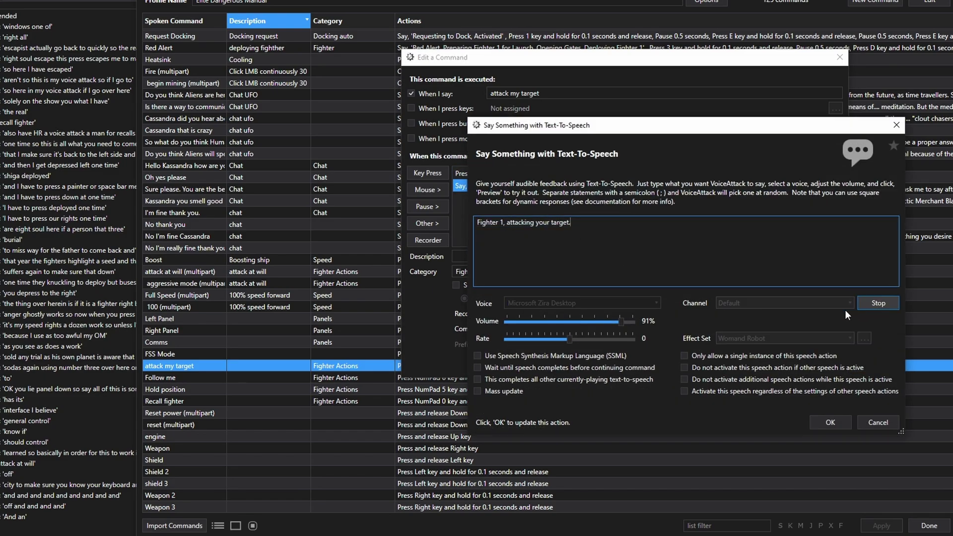
click(866, 422)
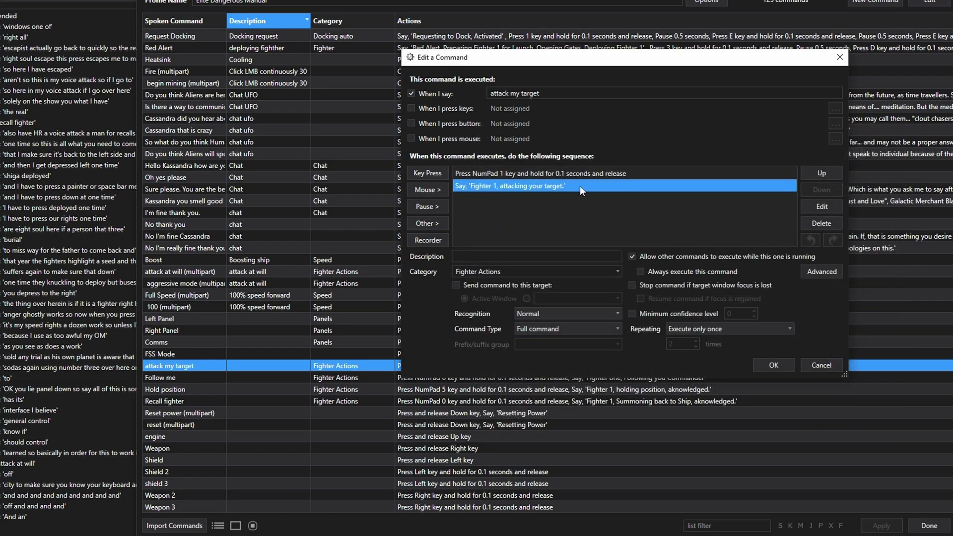
Step: Look at where a Say Something with Text-To-Speech action is added to "attack my target", and close the command
click(441, 225)
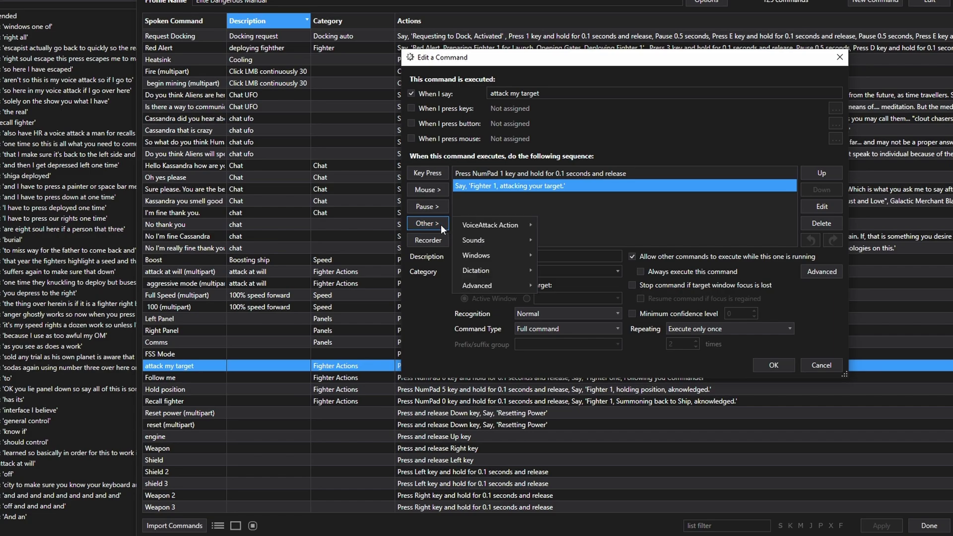
mouse_move(500, 242)
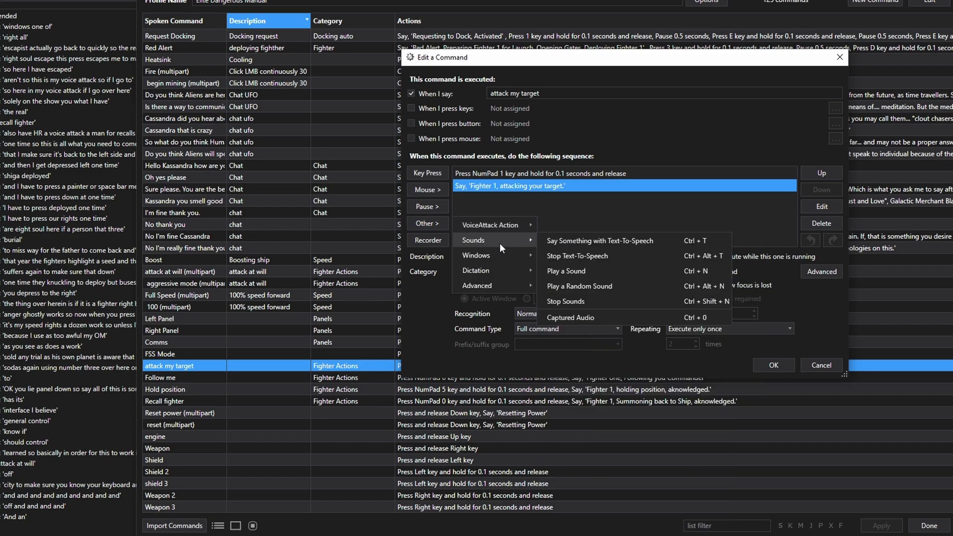
click(577, 243)
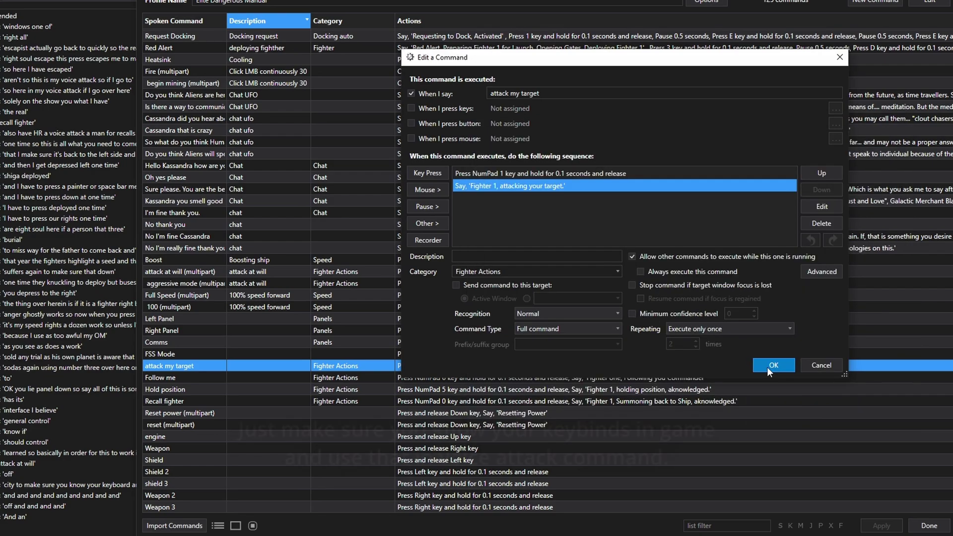
click(767, 368)
Step: Check the key press actions of the "Follow me" and "Recall fighter" commands
double_click(174, 373)
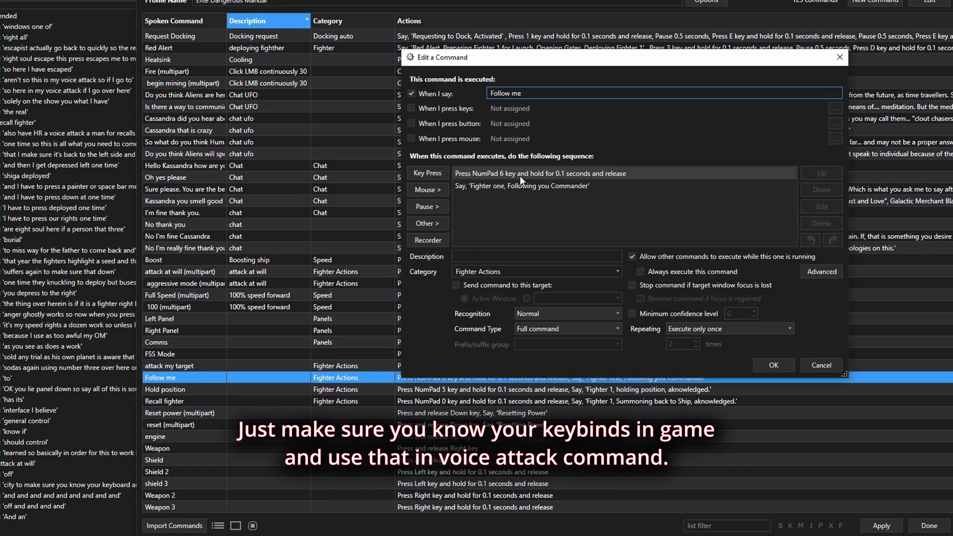
click(818, 366)
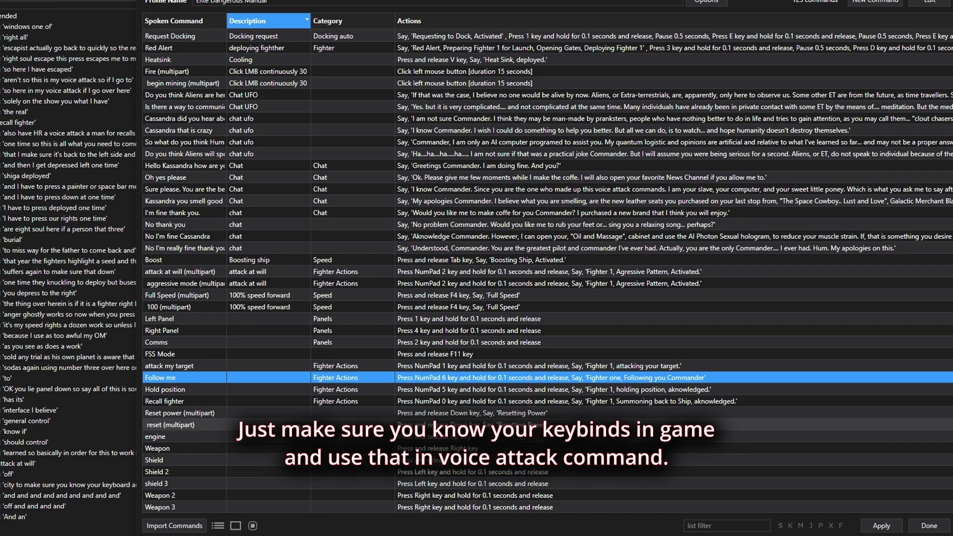
double_click(183, 402)
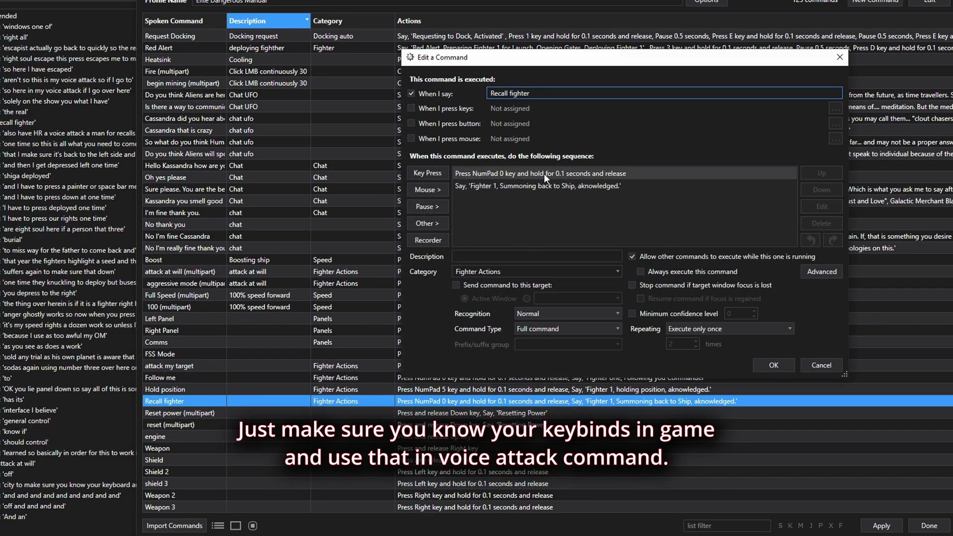
double_click(562, 174)
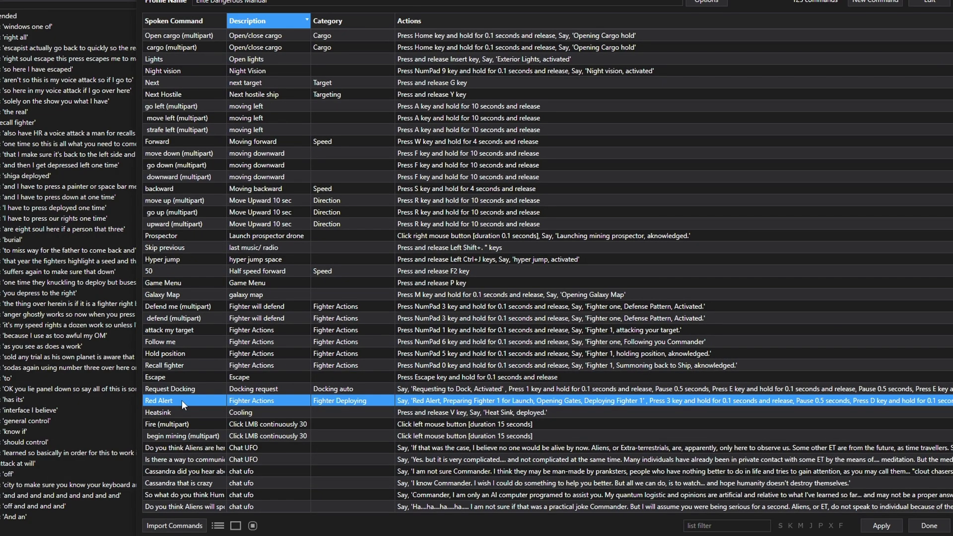
Step: Open the "Red Alert" command and preview its text-to-speech announcement for launching Fighter 1
double_click(182, 401)
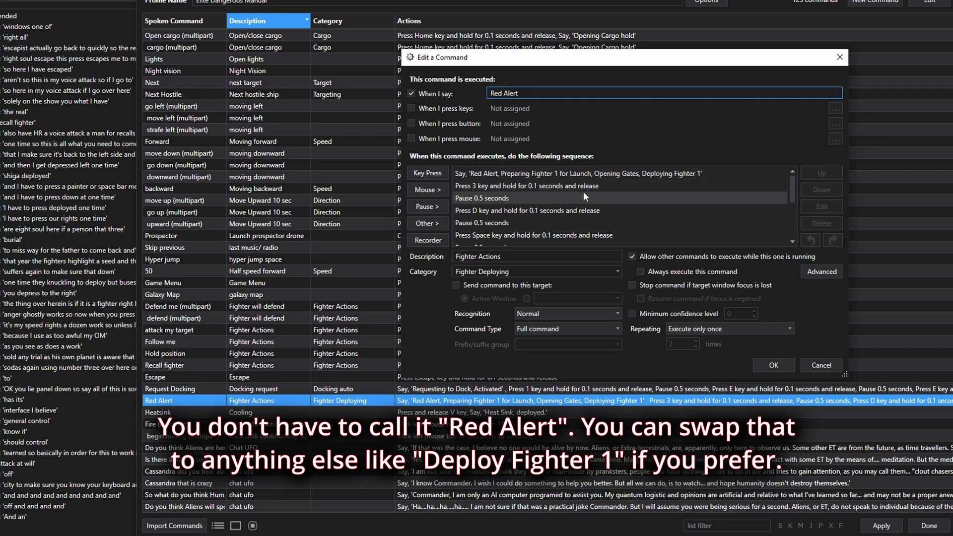
click(562, 175)
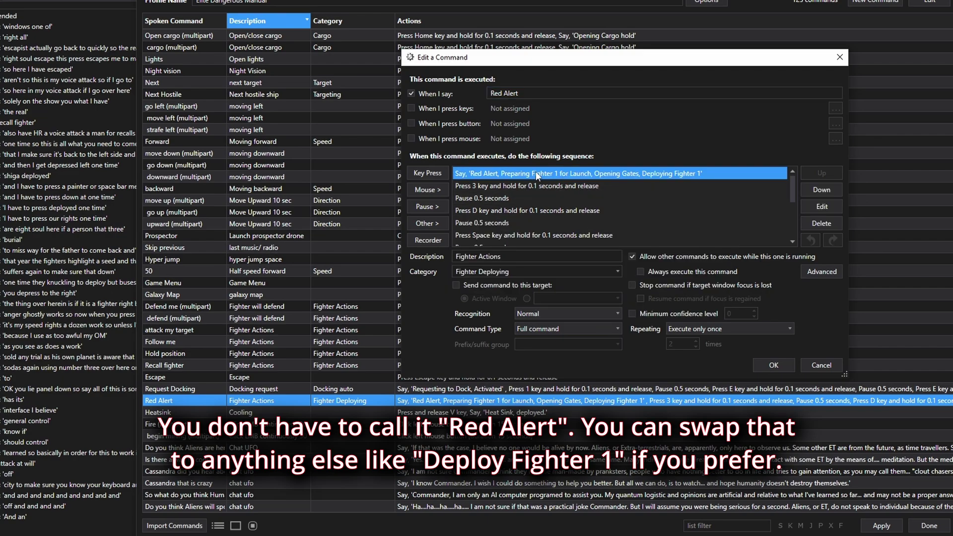
double_click(550, 177)
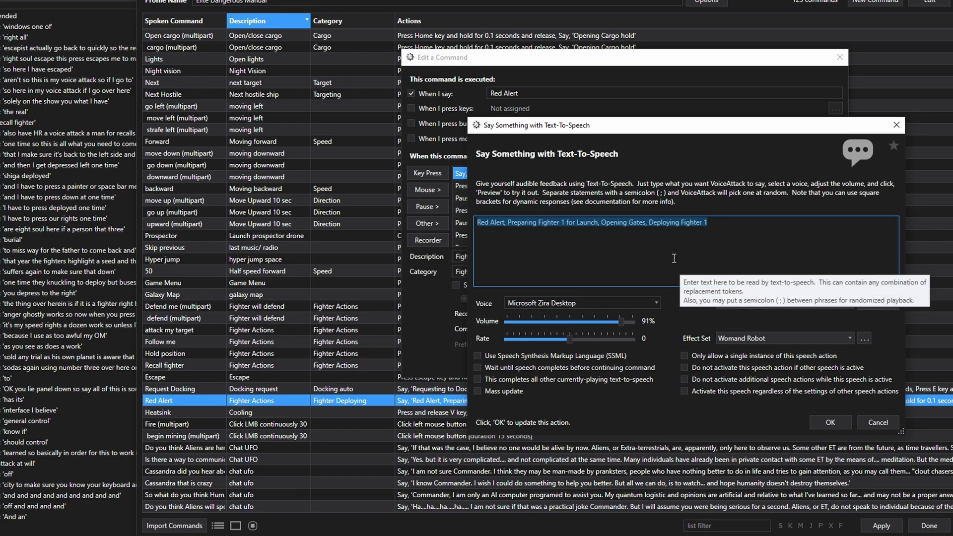
click(878, 303)
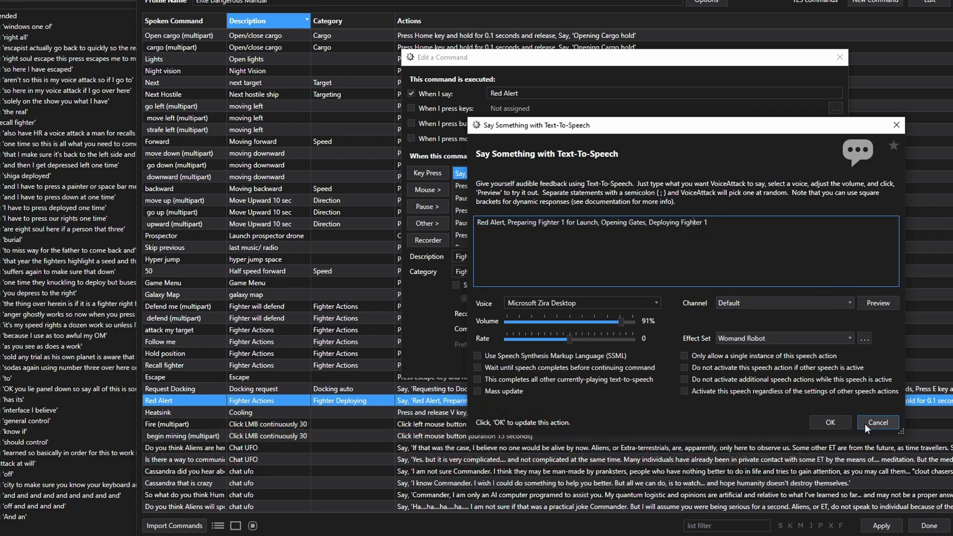
click(833, 423)
Step: Check the key and hold time of the 3 key press action in "Red Alert", leaving its settings as they are
click(499, 185)
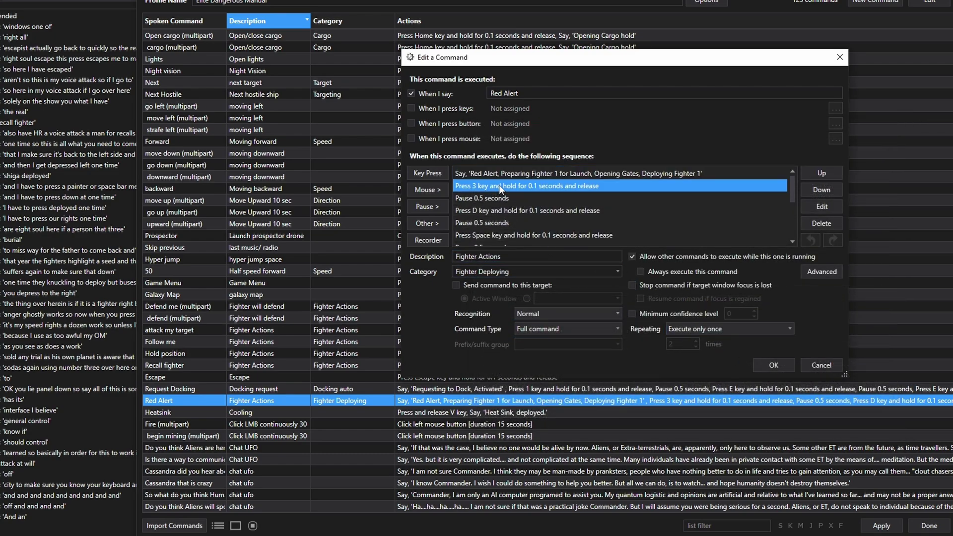
double_click(499, 185)
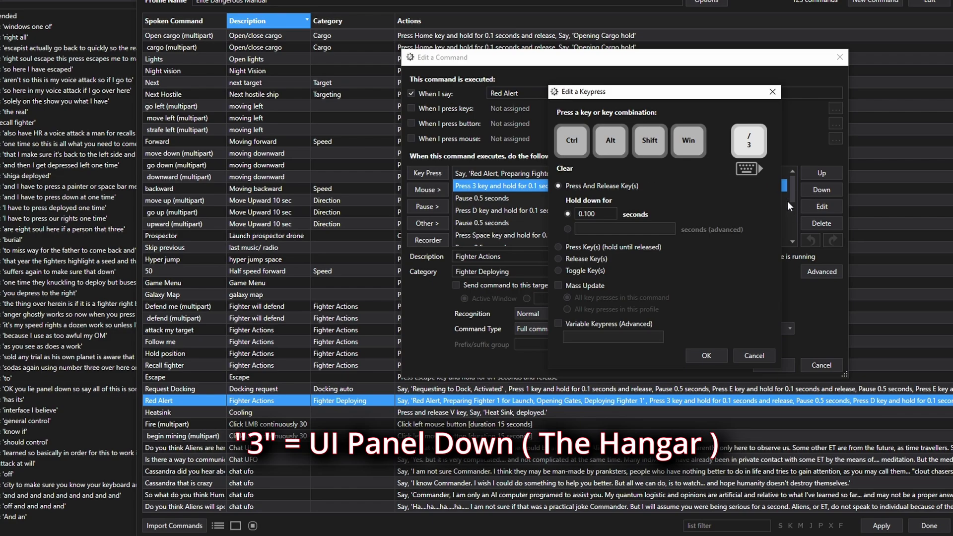
click(759, 357)
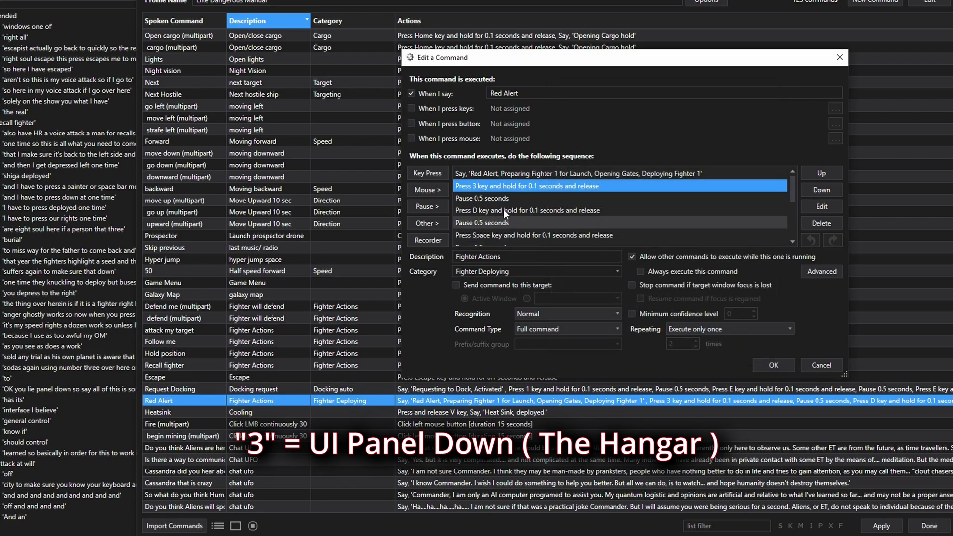
double_click(539, 184)
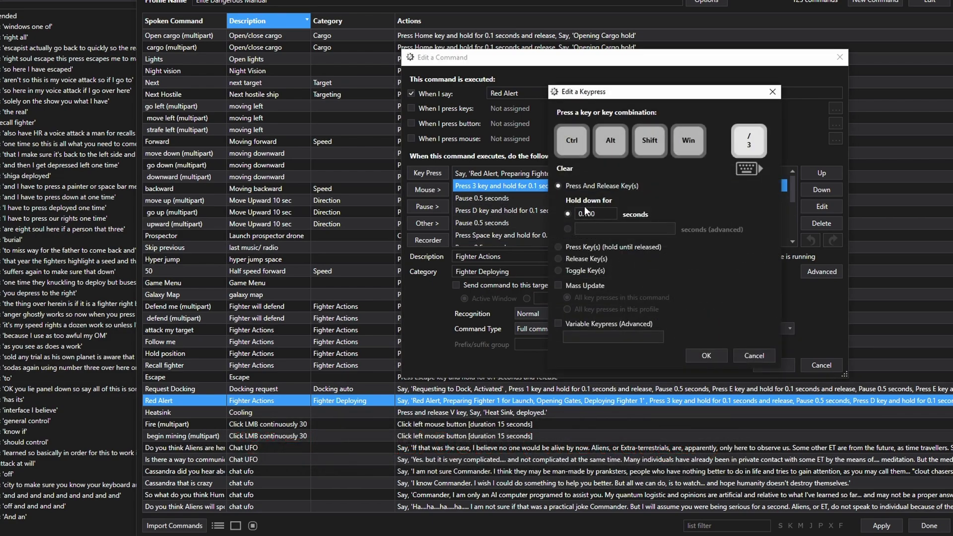
click(756, 356)
Step: Look at the option for adding a 0.5-second pause, using the pause after the 3 key press as the example
click(515, 199)
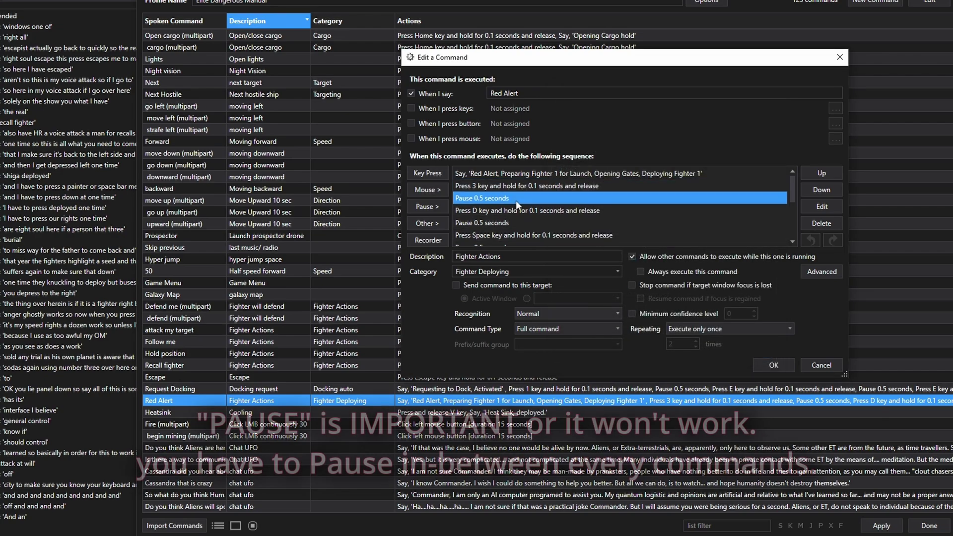
click(422, 204)
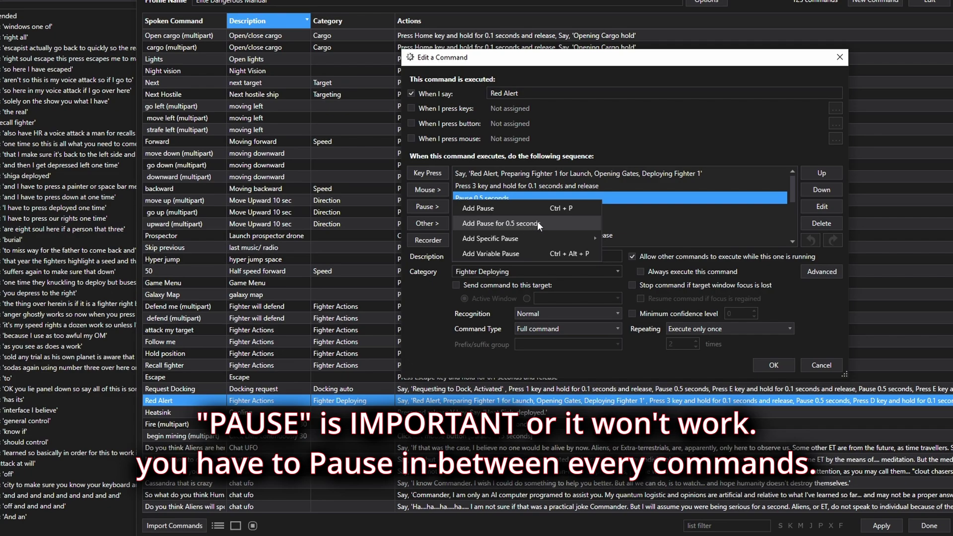
click(641, 200)
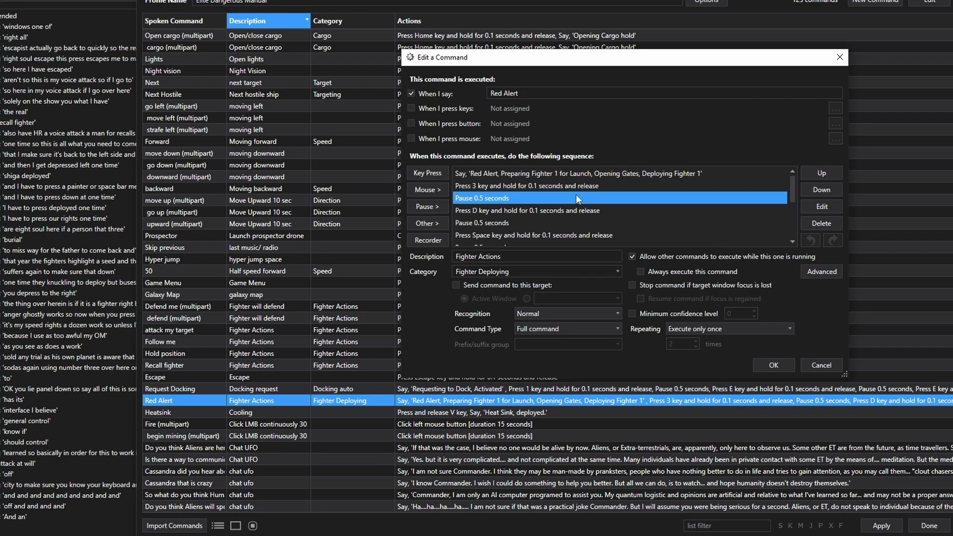
Step: Check the D key press action that follows the first pause and leave its settings
click(497, 212)
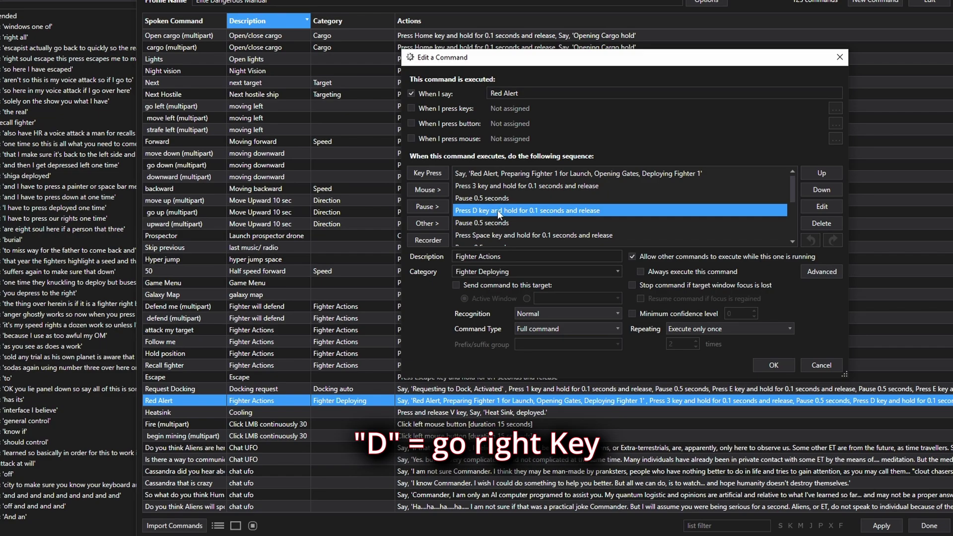
double_click(497, 210)
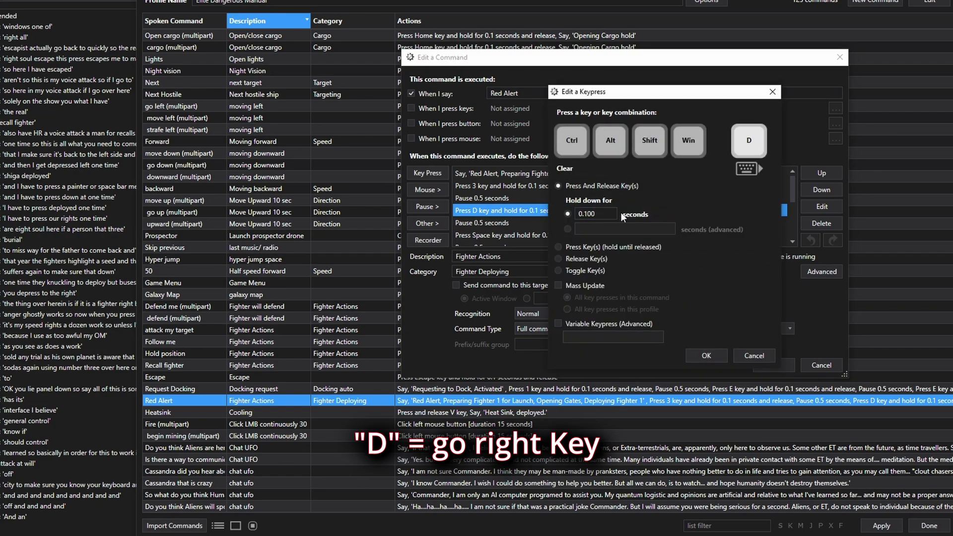
click(747, 353)
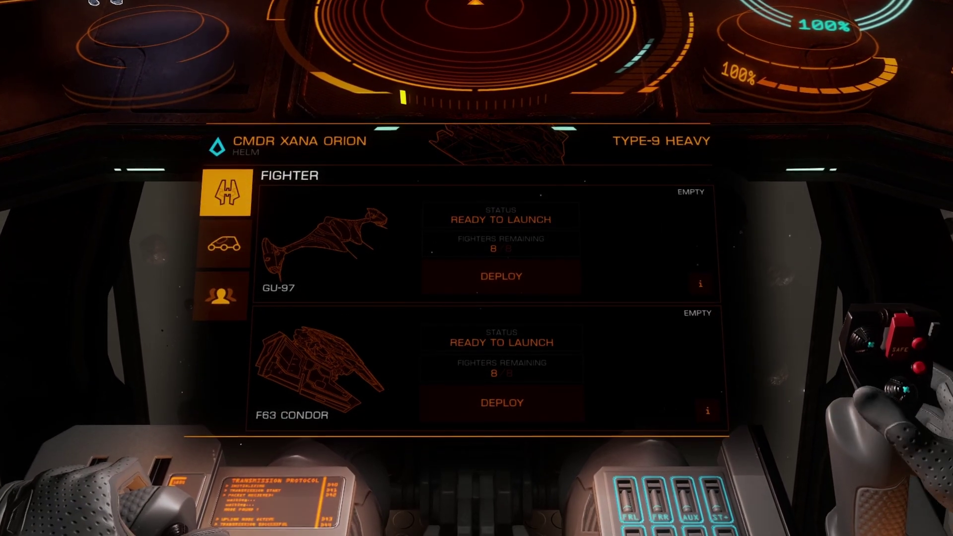
Step: Switch to Elite Dangerous, choose Deploy for the GU-97 fighter, and move through the pilot list
key(d)
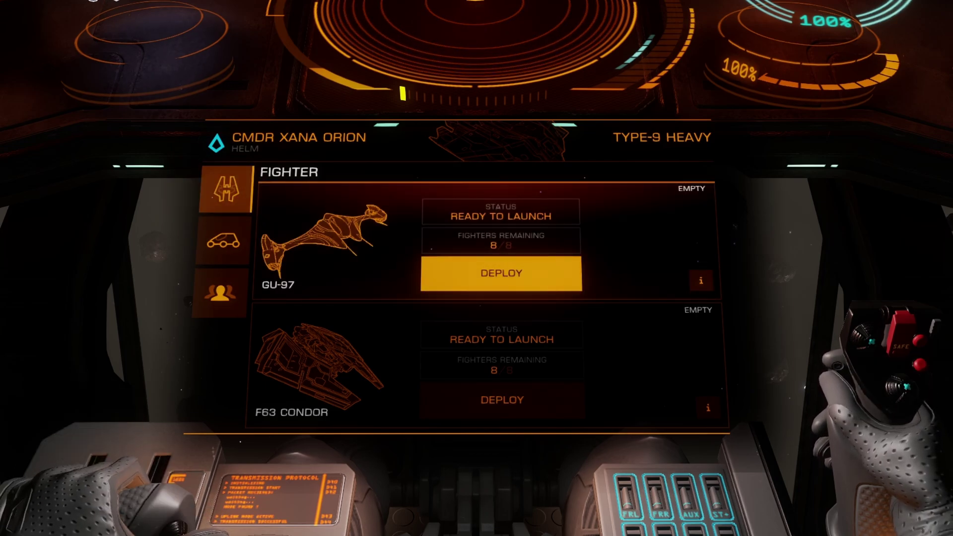
key(space)
key(w)
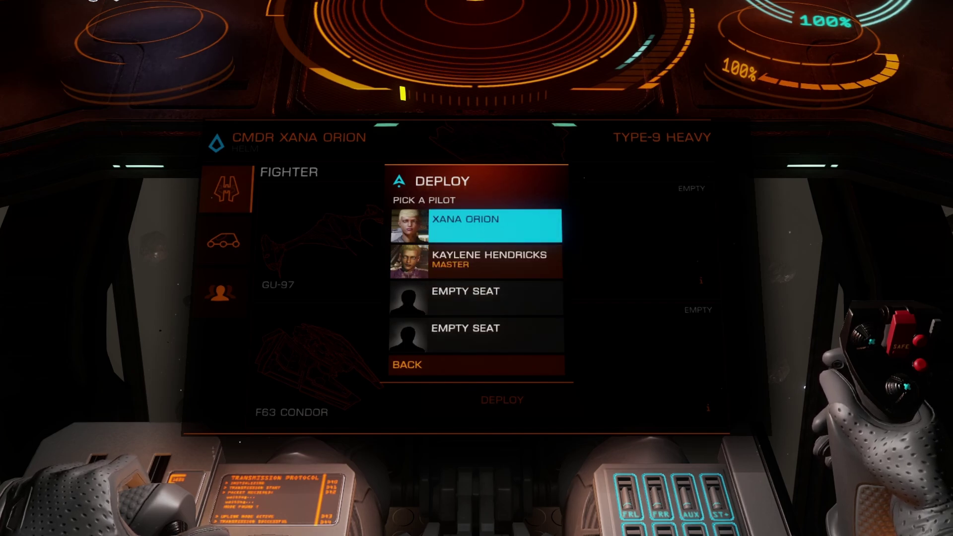
key(s)
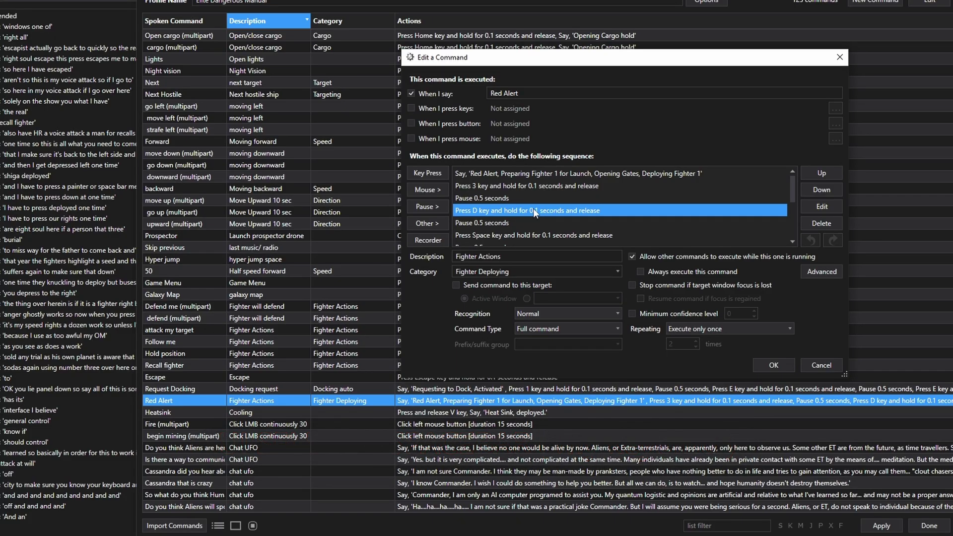
Step: Return to VoiceAttack and review the D key press in "Red Alert" together with the 0.5-second pause after it
double_click(534, 207)
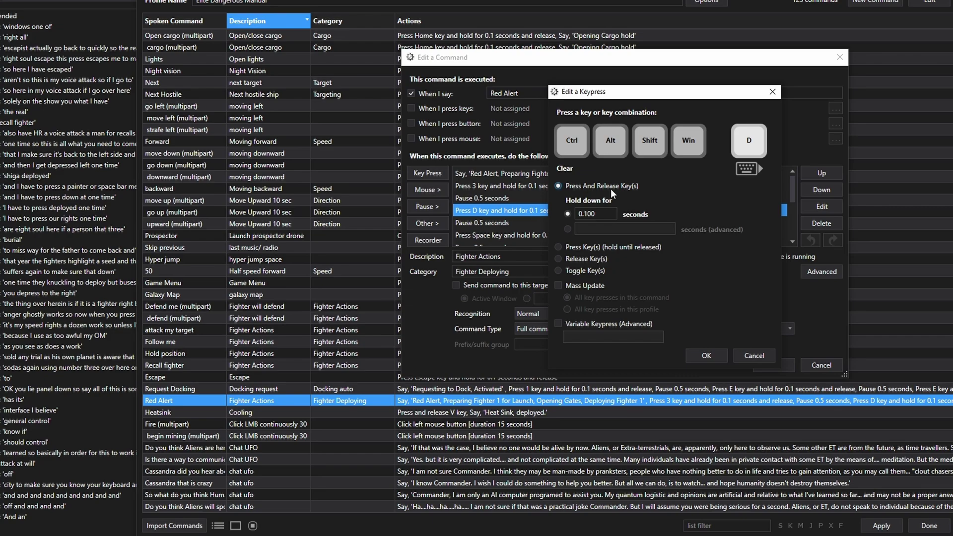
click(756, 355)
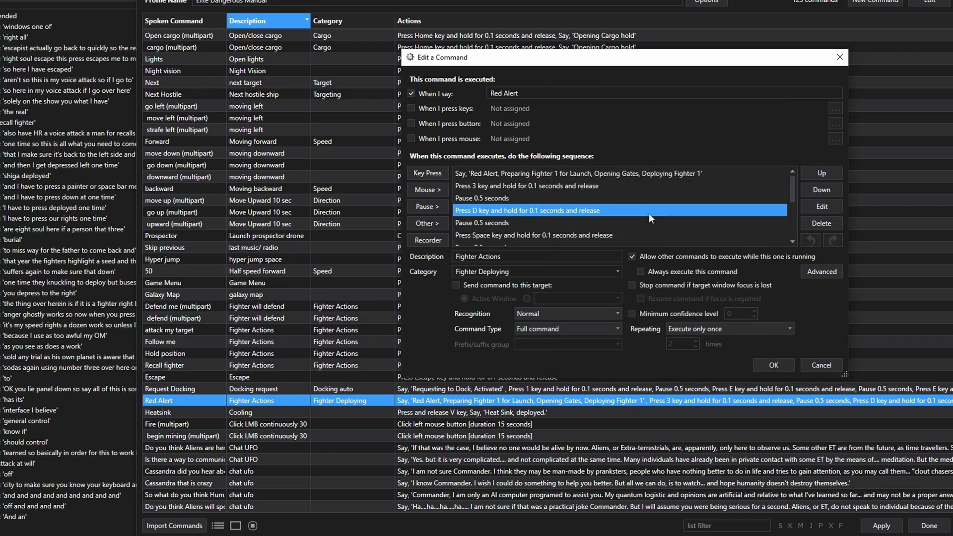
scroll(644, 211, down, 1)
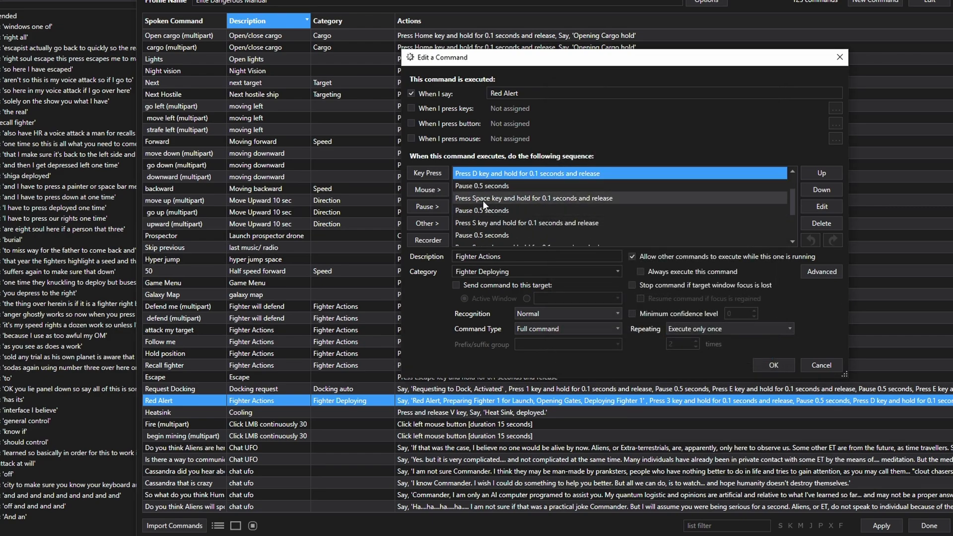
click(497, 186)
scroll(499, 198, up, 1)
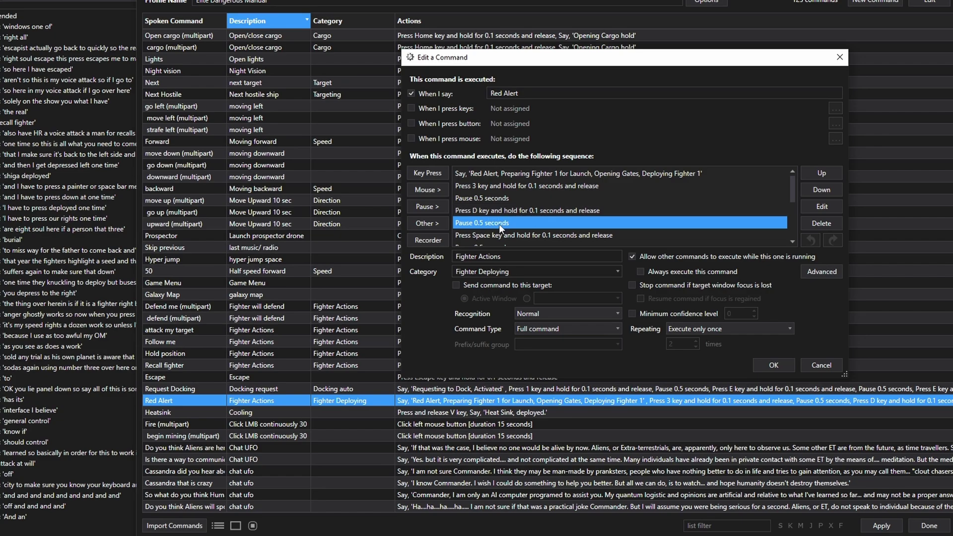
Step: Check the first Space key press action and its hold time, leave them as they are, and select the pause after it
scroll(501, 223, down, 1)
click(499, 199)
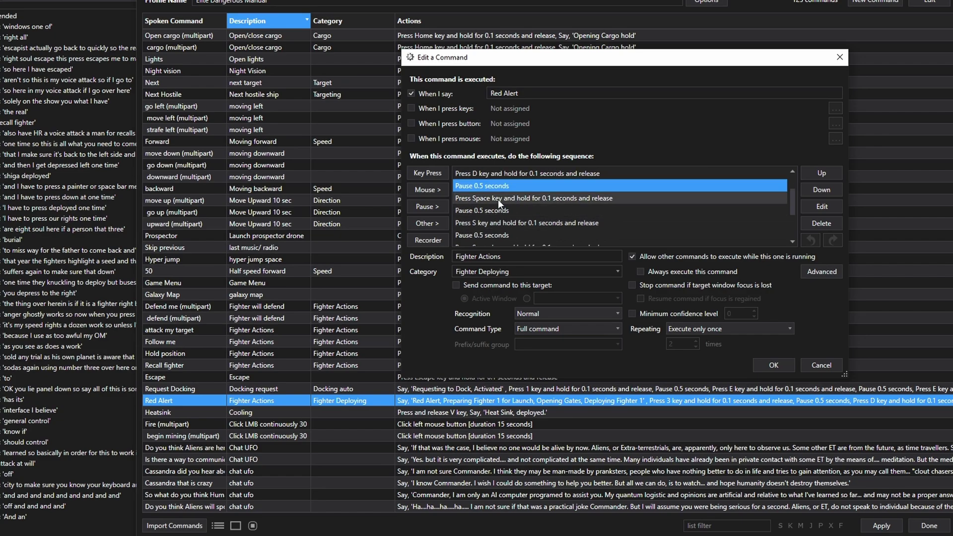
double_click(491, 202)
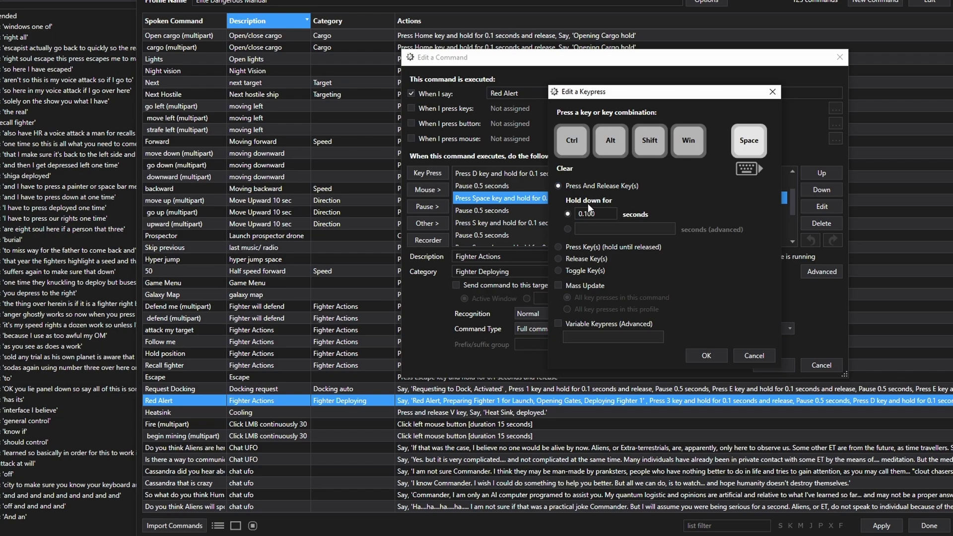
click(603, 213)
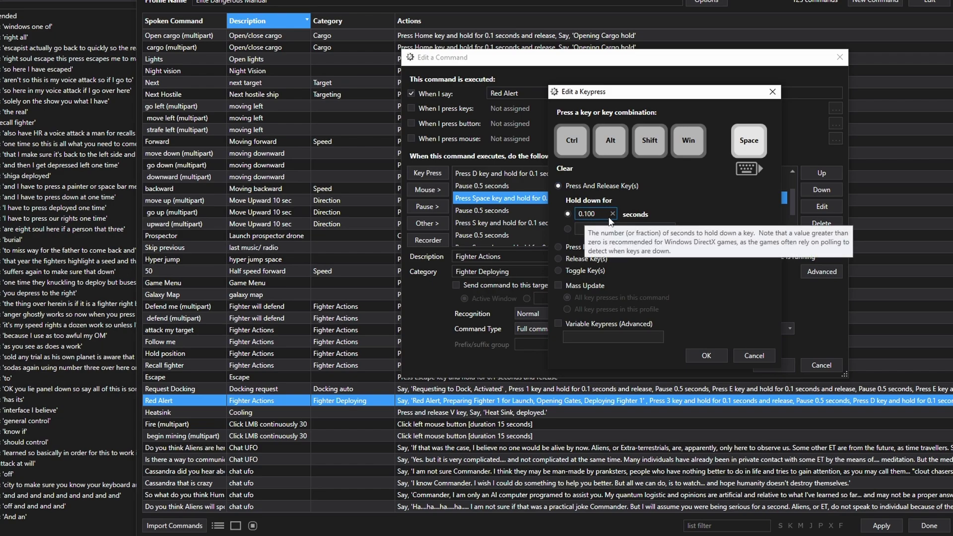
click(754, 355)
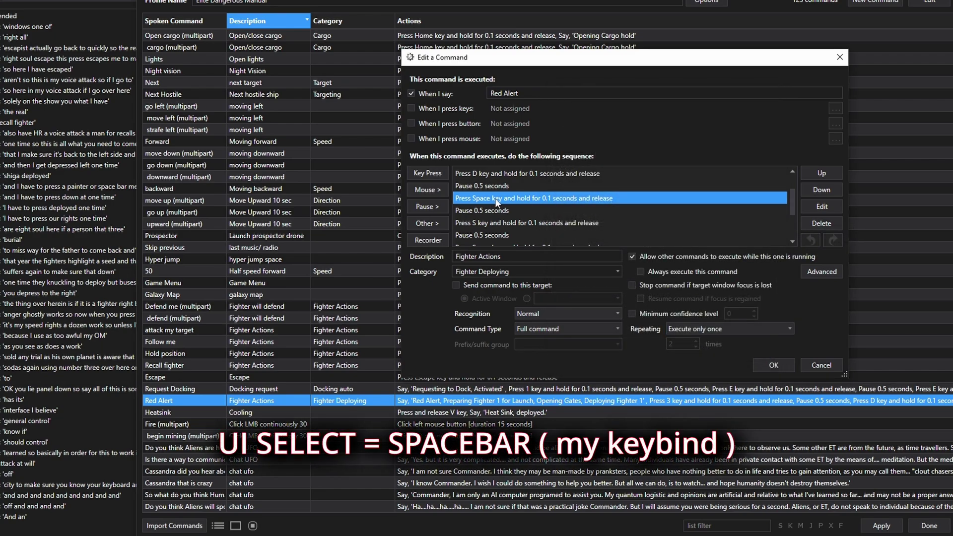
click(494, 211)
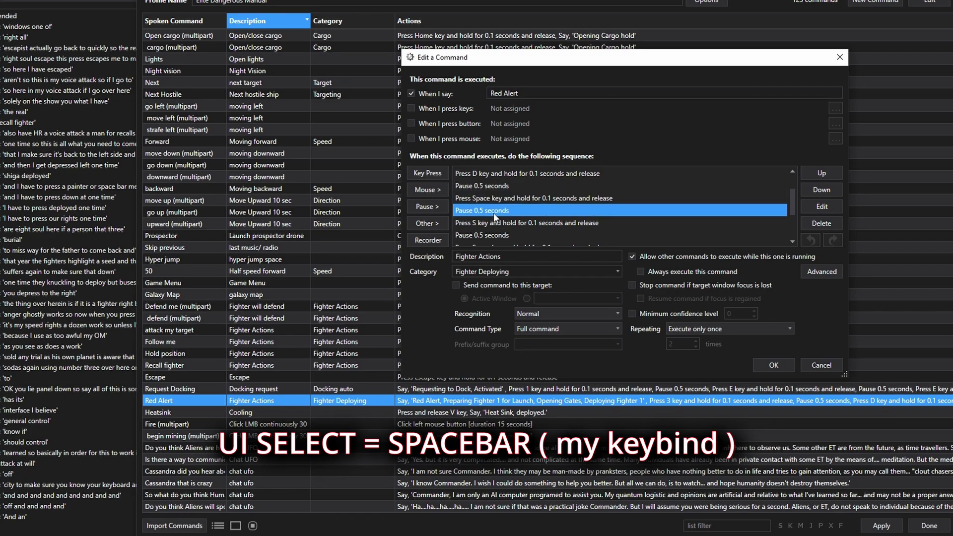
Step: Review the S key press, the pause, the second Space key press and the 0.3-second pause in the "Red Alert" sequence
click(484, 224)
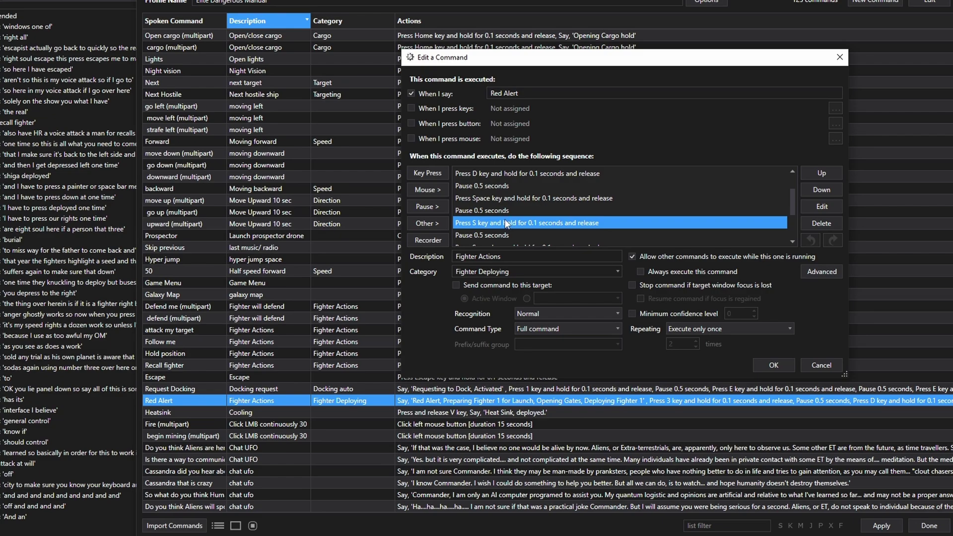
scroll(508, 218, down, 1)
click(485, 197)
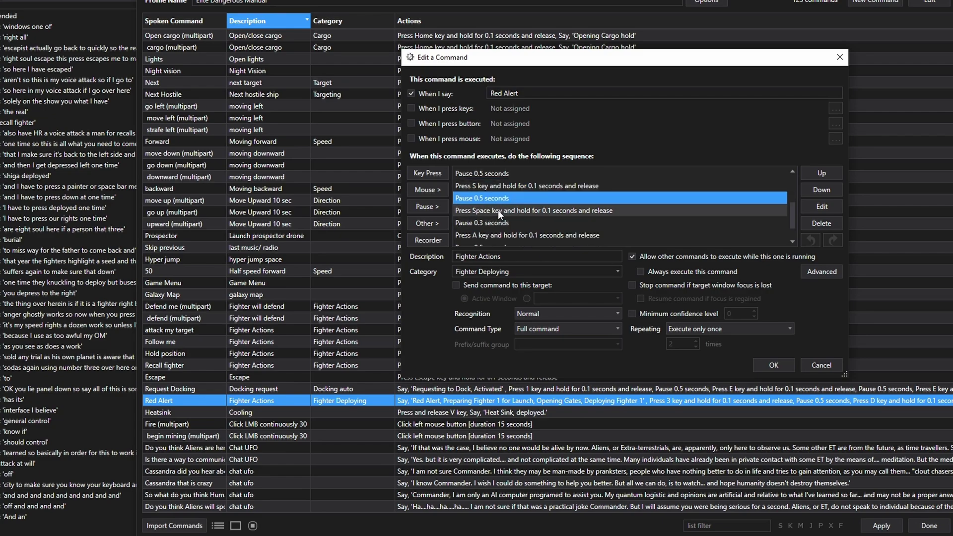
click(498, 210)
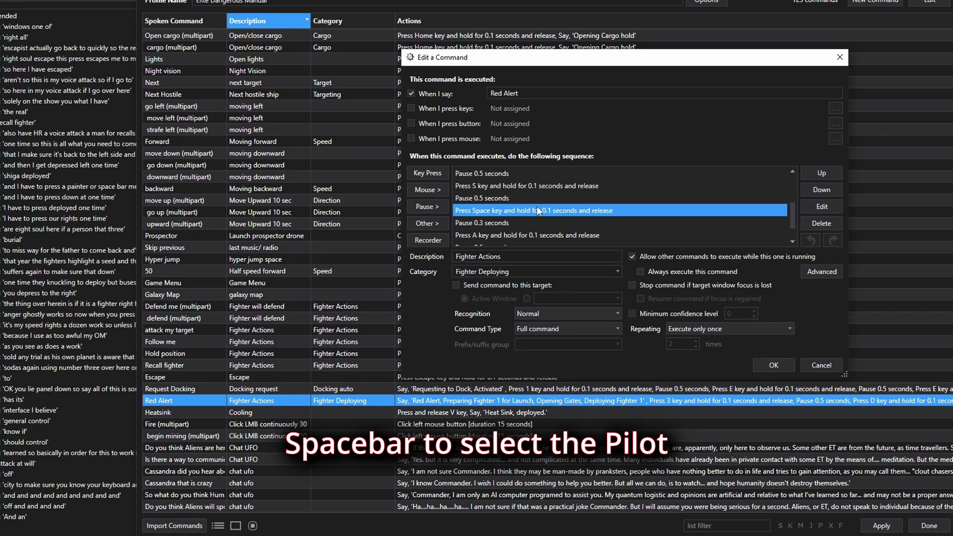
click(500, 223)
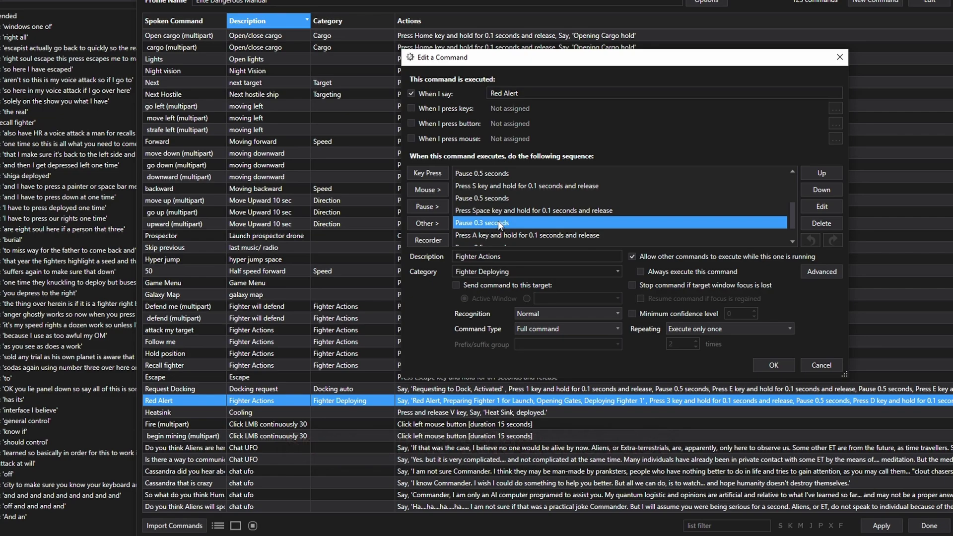
Step: Review the rest of the "Red Alert" sequence, from the second Space key press through the A key press to the final Back key press
scroll(499, 223, down, 1)
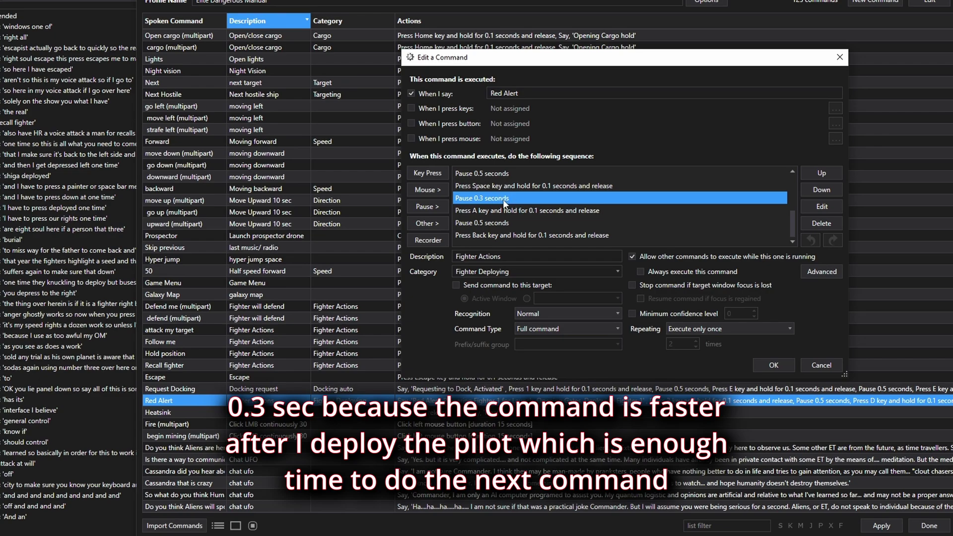
click(530, 186)
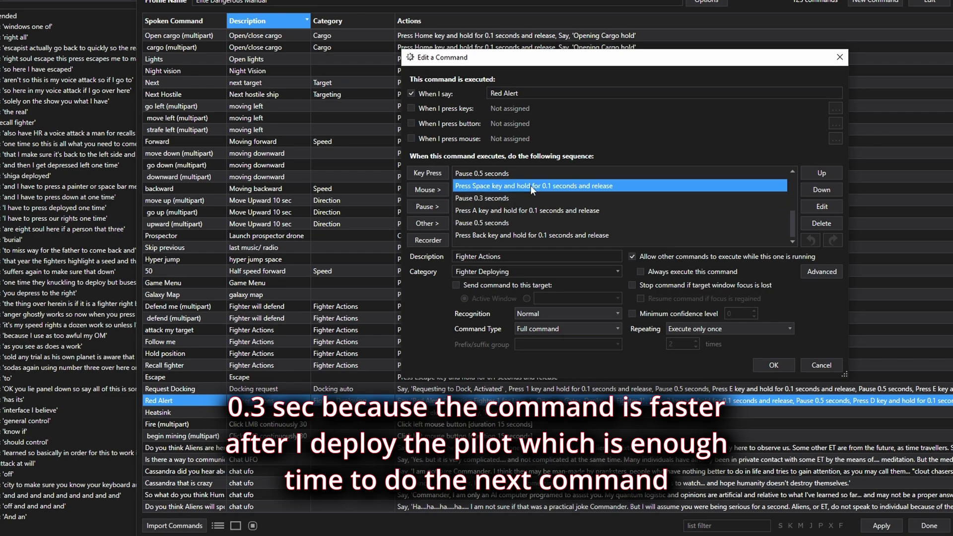
click(506, 197)
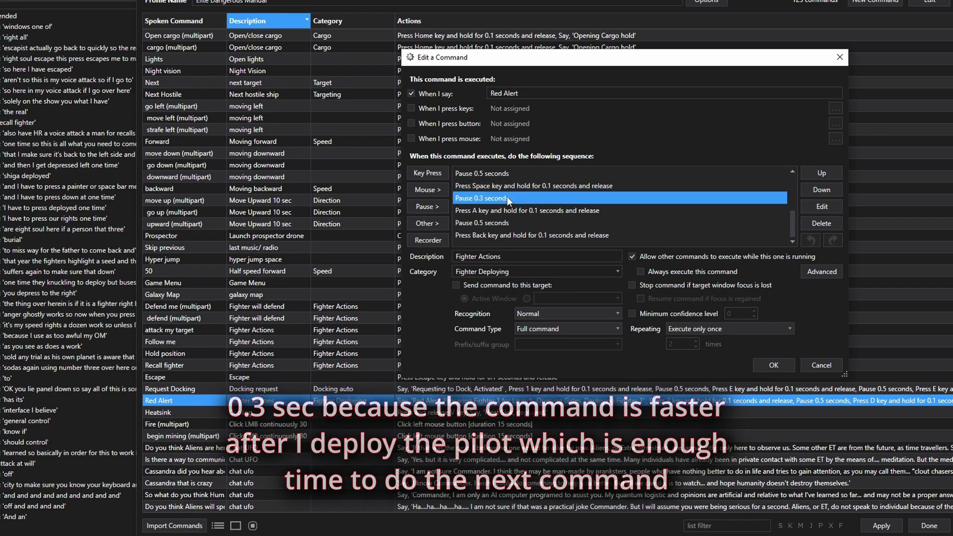
click(519, 210)
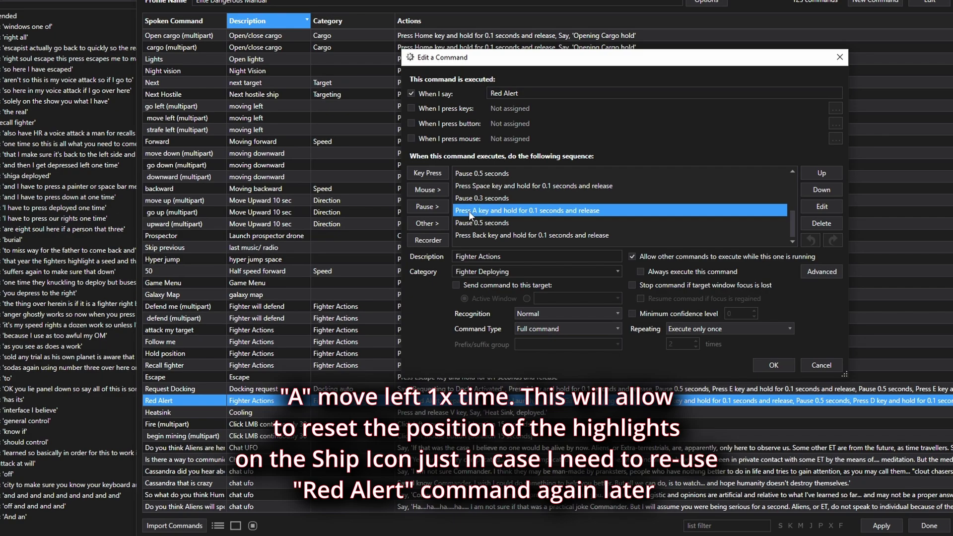
click(491, 221)
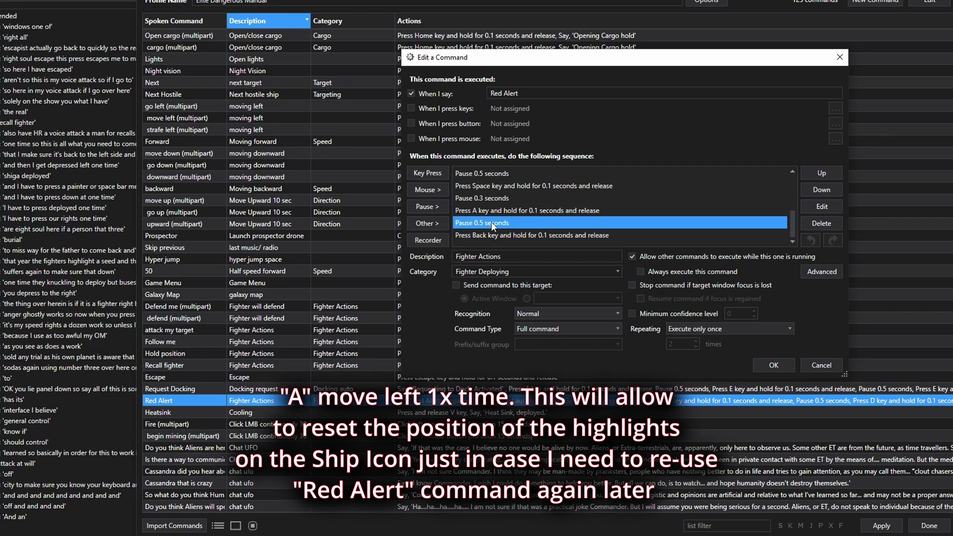
click(509, 235)
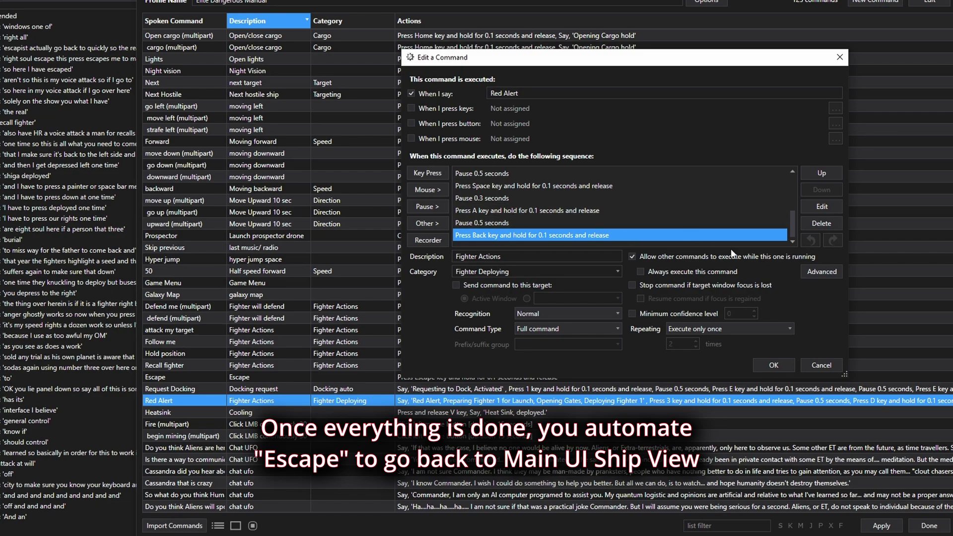
drag(844, 375, 924, 533)
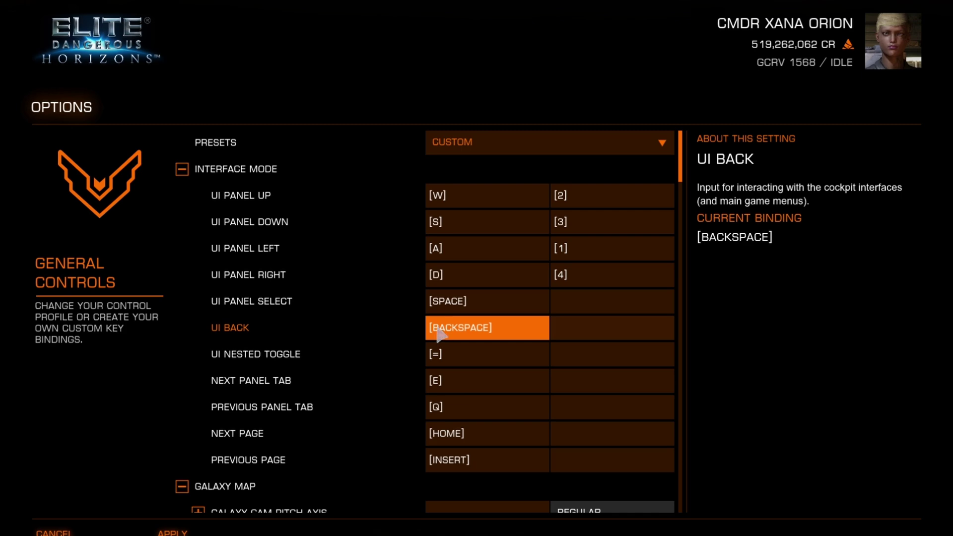
Step: Leave the key binding options in Elite Dangerous and open the ship's fighter panel from the cockpit
key(Escape)
key(Escape)
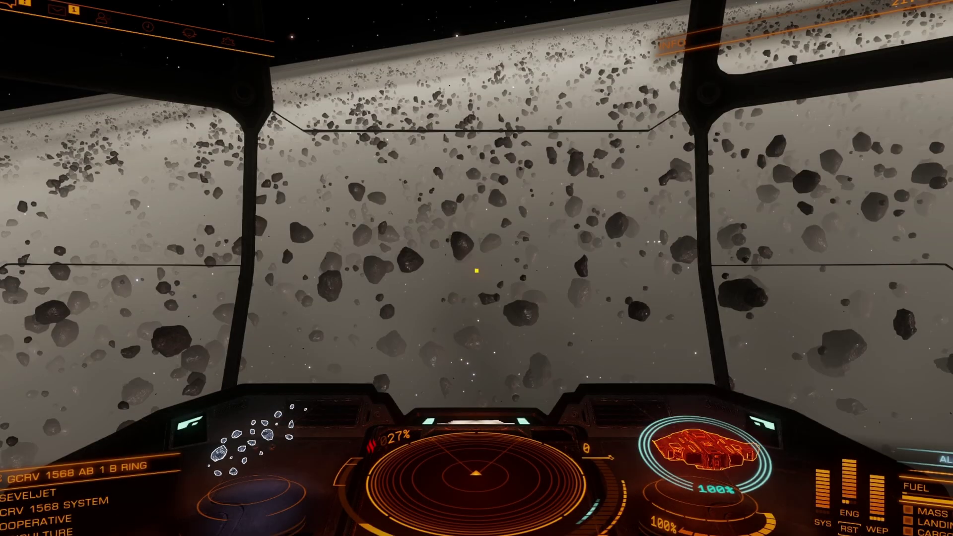
key(3)
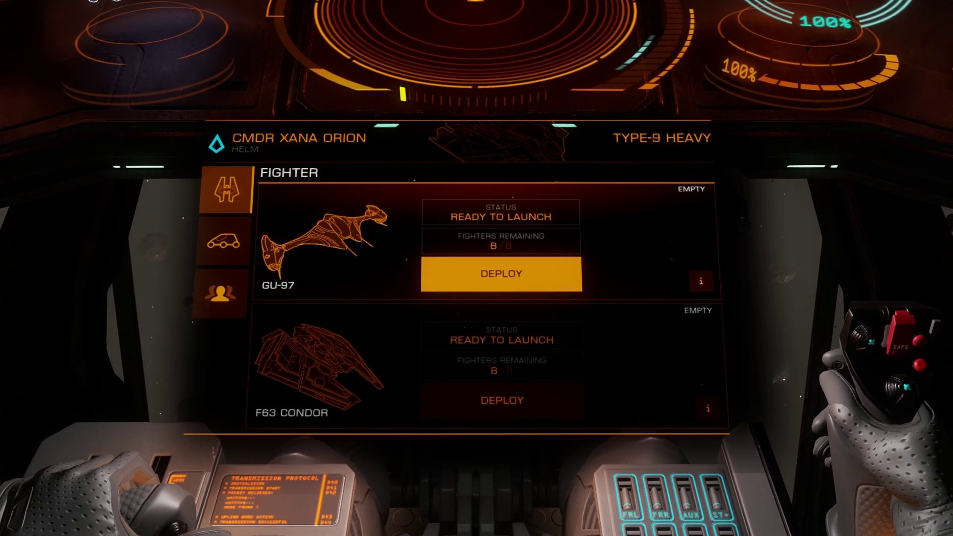
Step: Show how the selection moves between the Fighter section and the GU-97, and open the pilot choice for deploying the GU-97
key(d)
key(a)
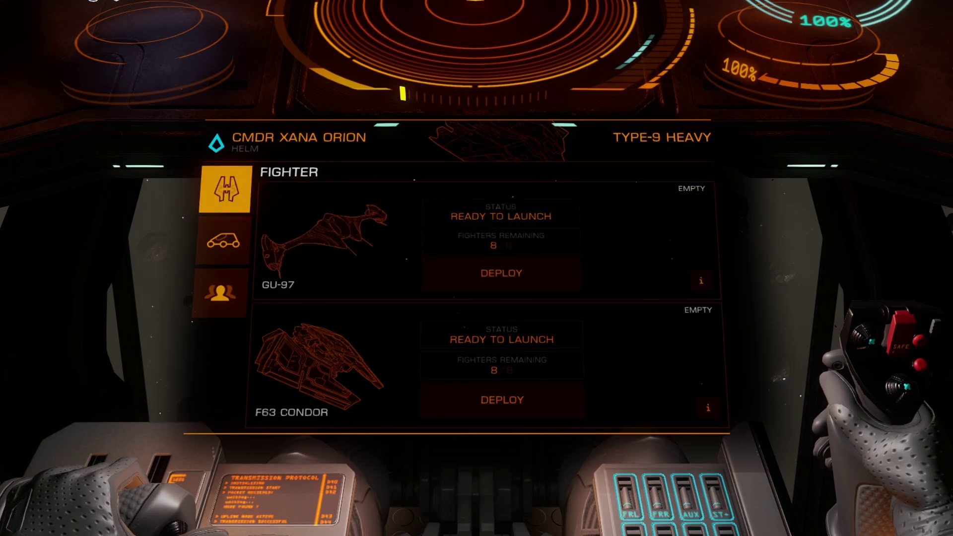
key(s)
key(w)
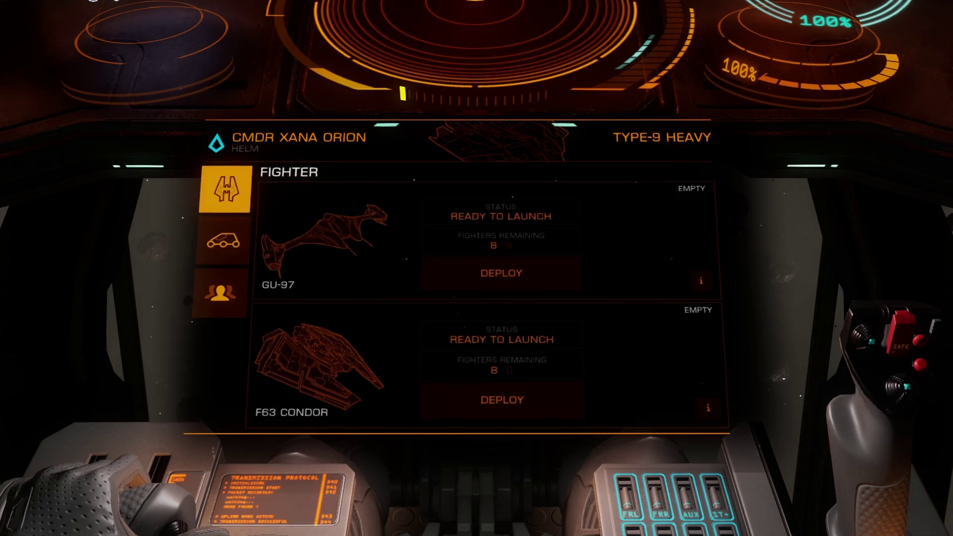
key(d)
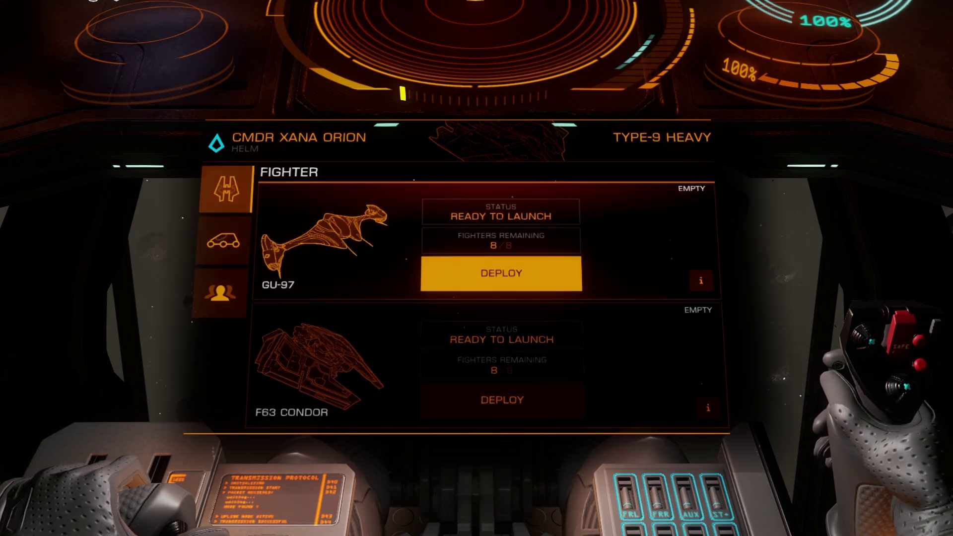
key(space)
key(w)
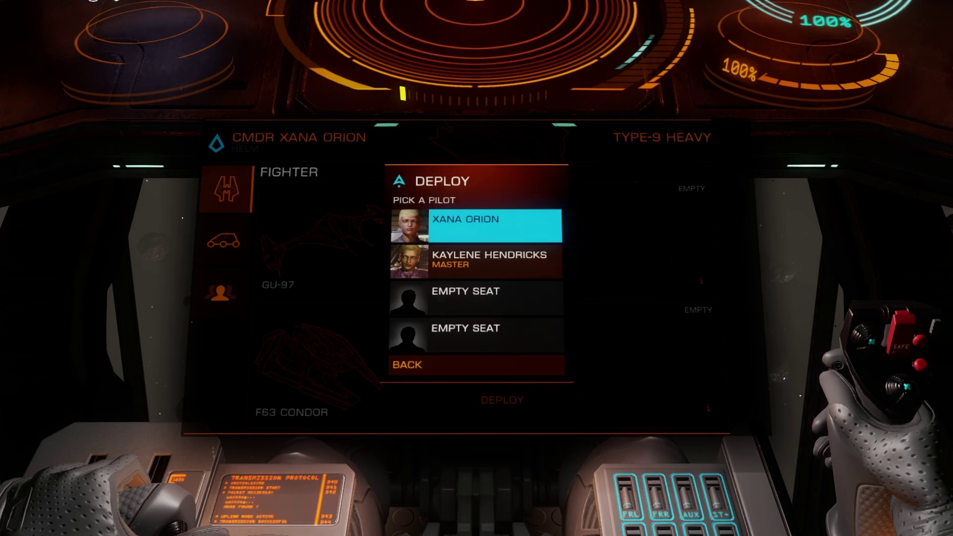
Step: Go through the pilot choices for the GU-97, from the commander past the hired crew member to the empty seats and back
key(s)
key(w)
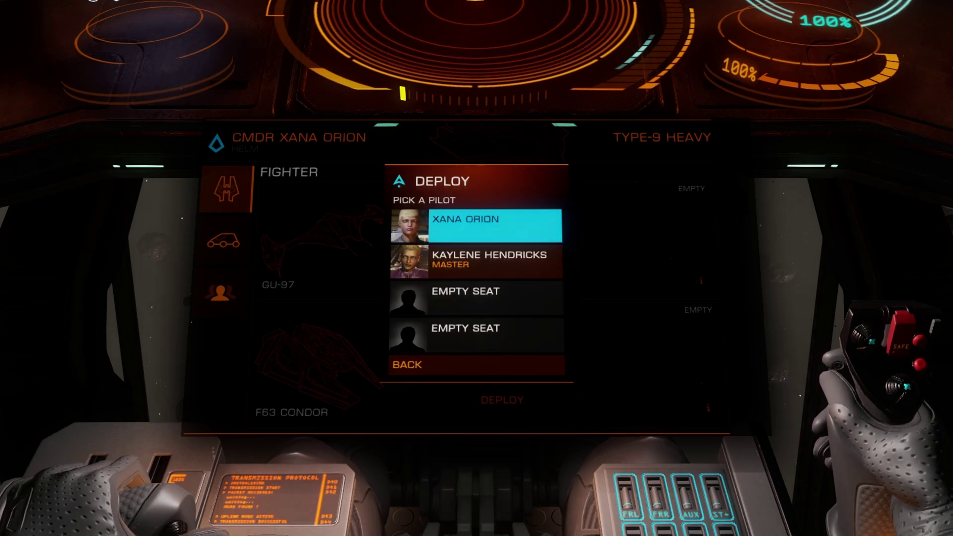
key(s)
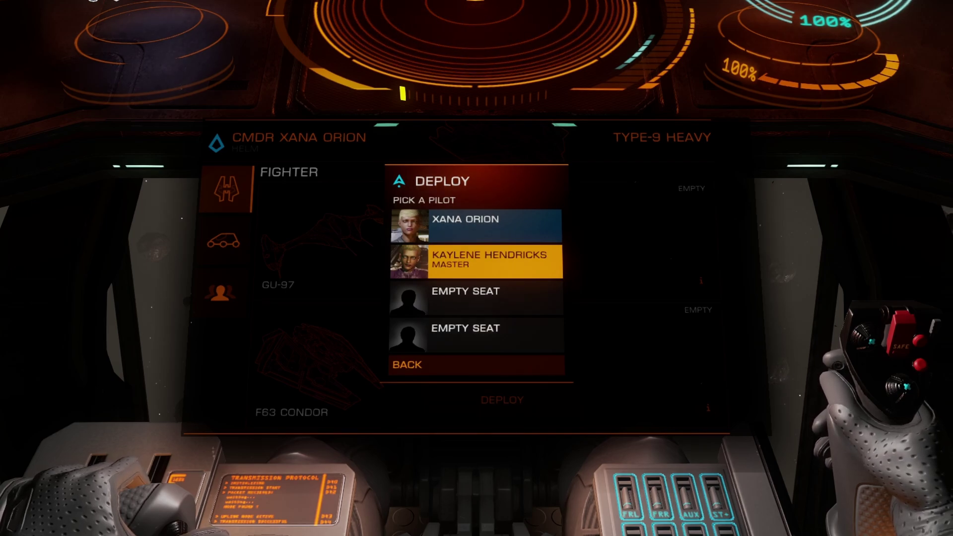
key(s)
key(s)
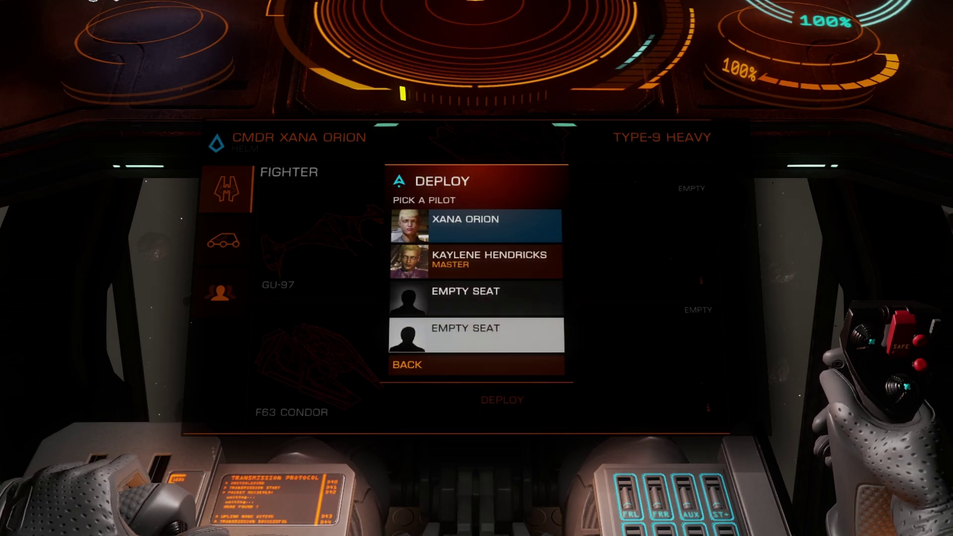
key(w)
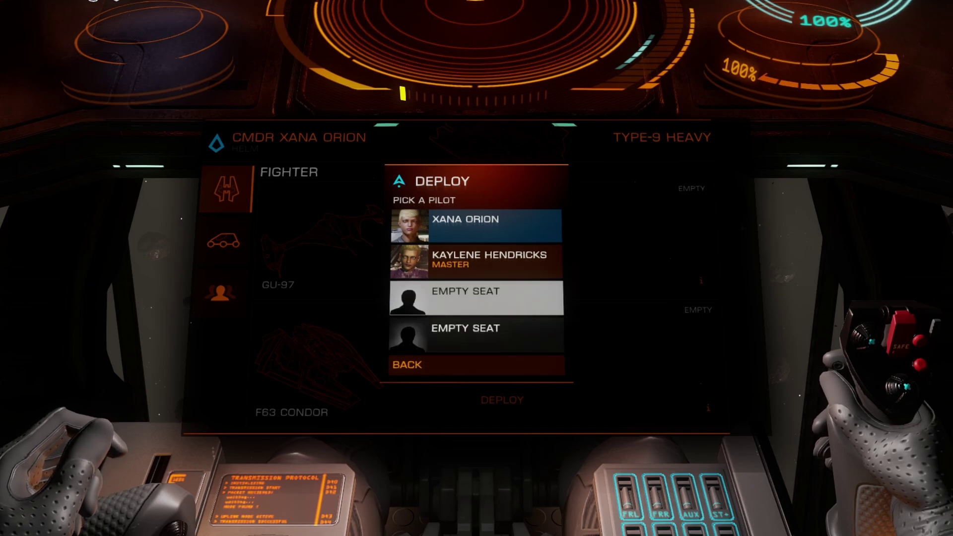
key(w)
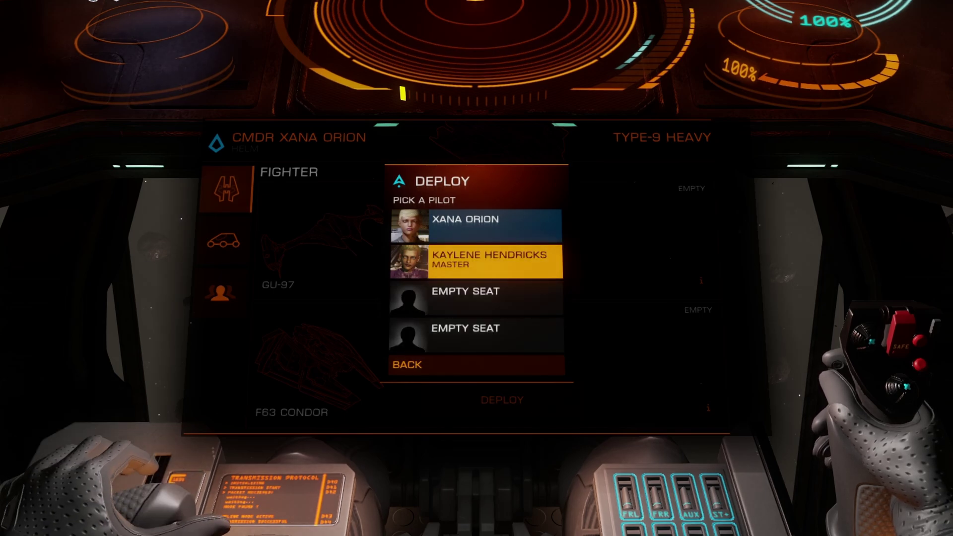
key(w)
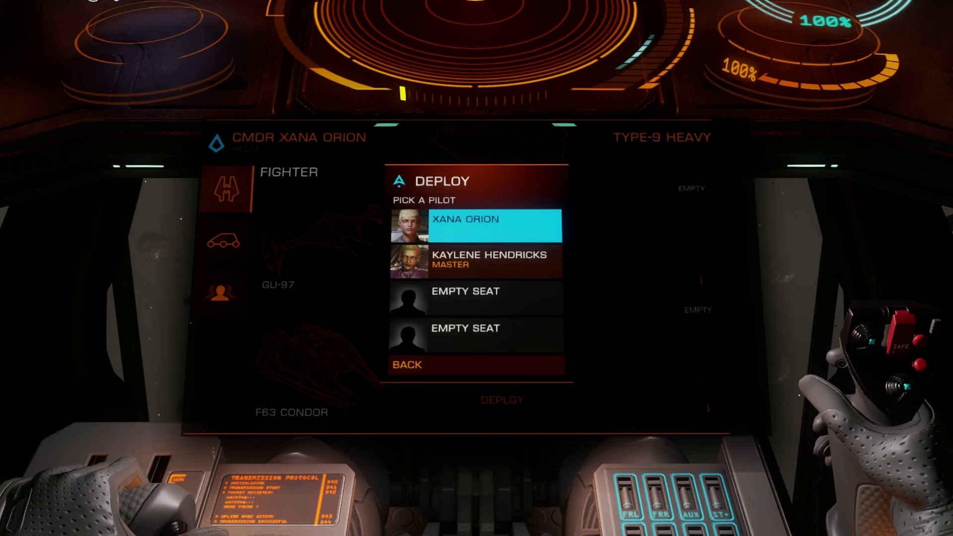
Step: Back out of the pilot choice, look at the SRV section, return to the Fighter section and leave the panel
key(BackSpace)
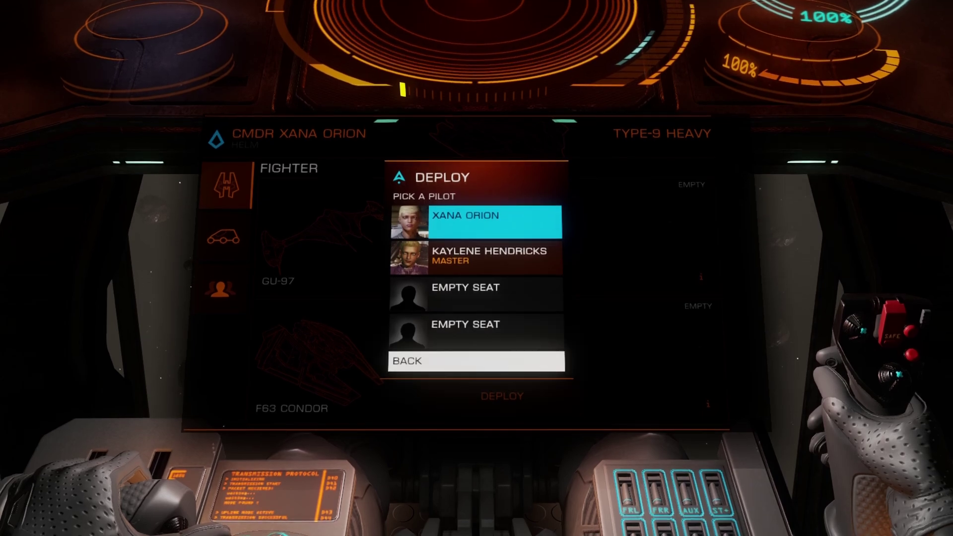
key(a)
key(s)
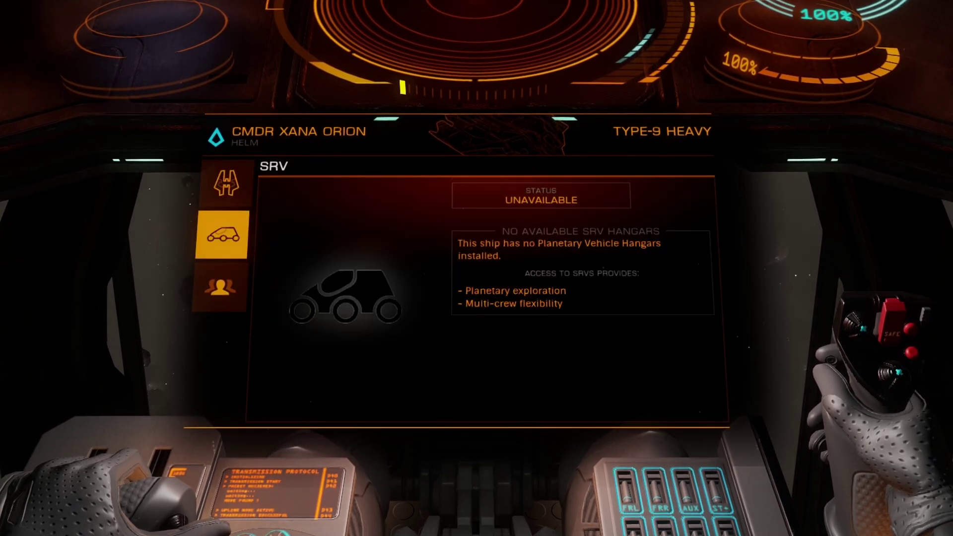
key(w)
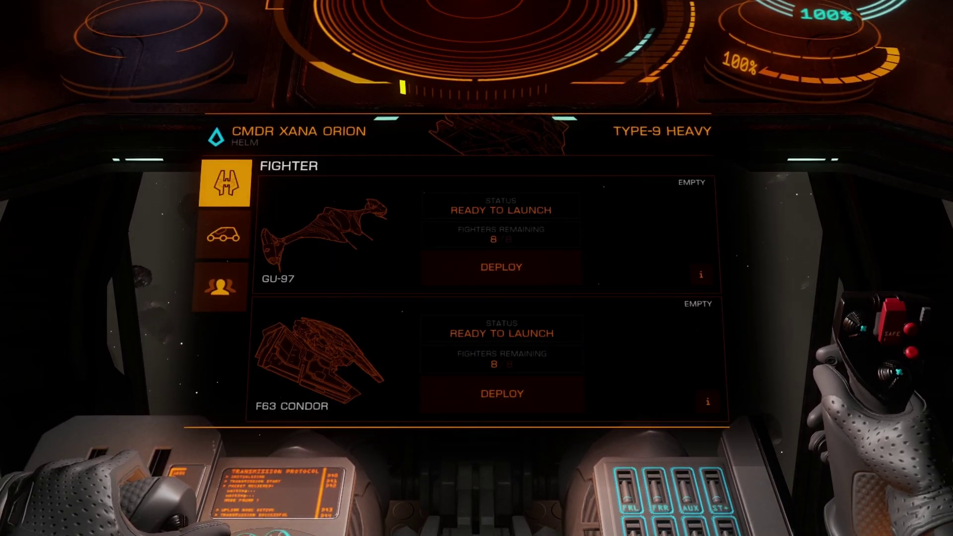
key(BackSpace)
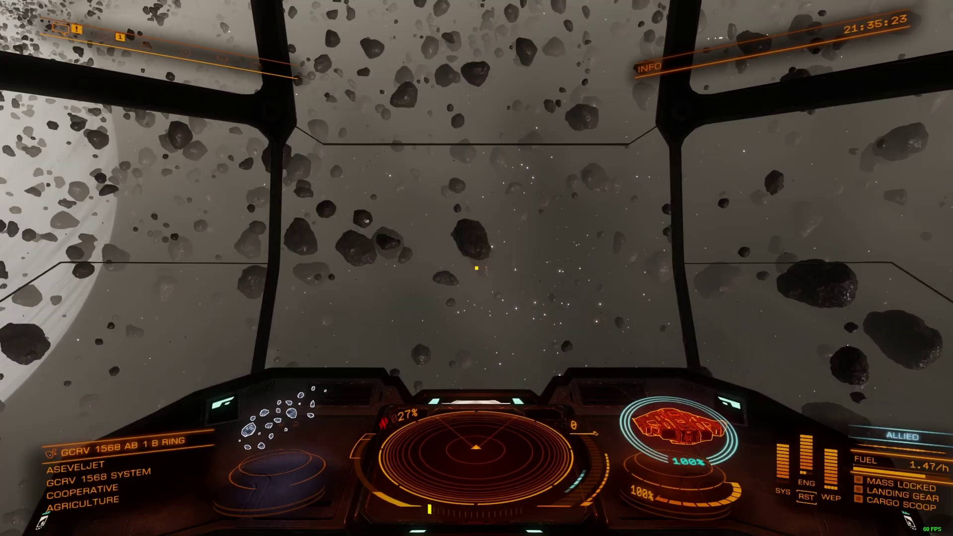
Step: Deploy the GU-97 fighter with the hired Master-ranked crew member as its pilot
key(3)
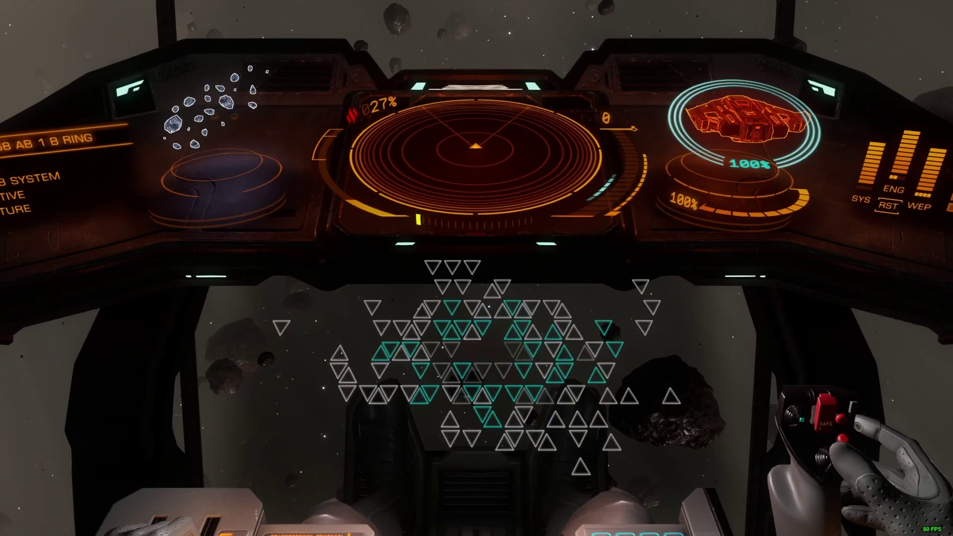
key(space)
key(s)
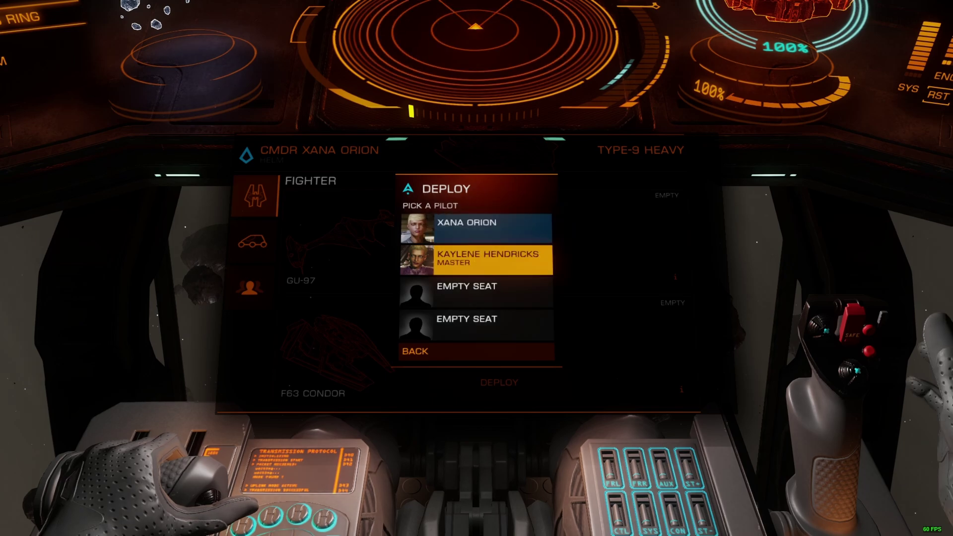
key(space)
key(3)
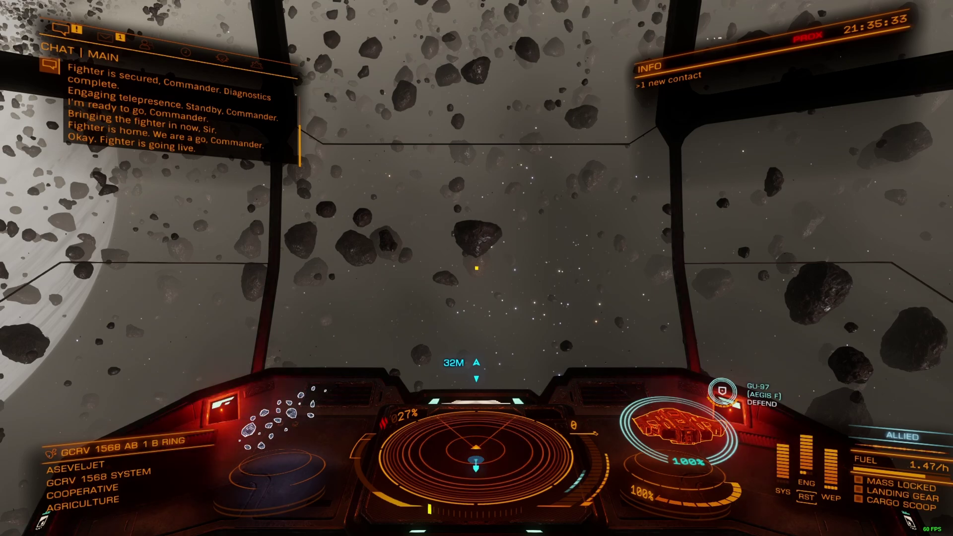
Step: Give the deployed fighter the orders Aggressive, Defensive, Focus Target and Follow in succession
key(e)
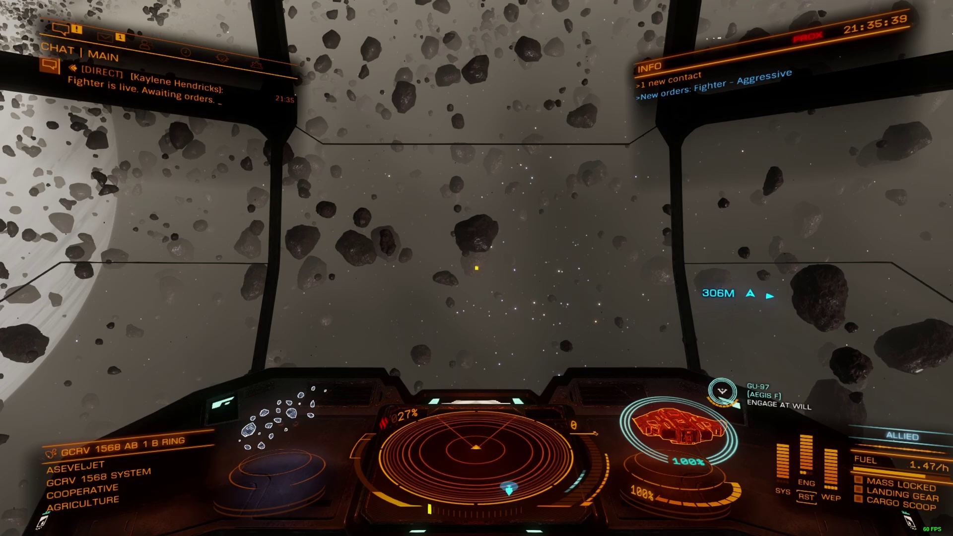
key(d)
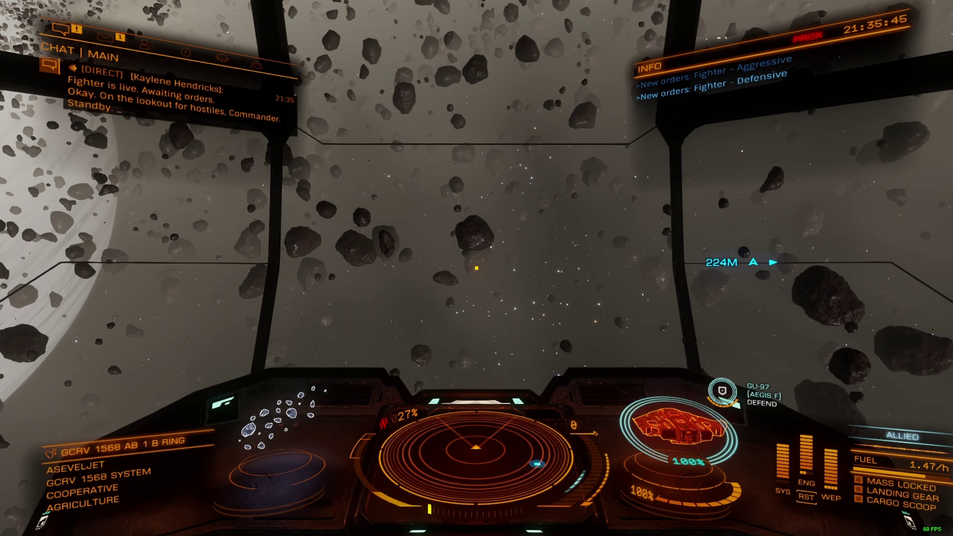
key(f)
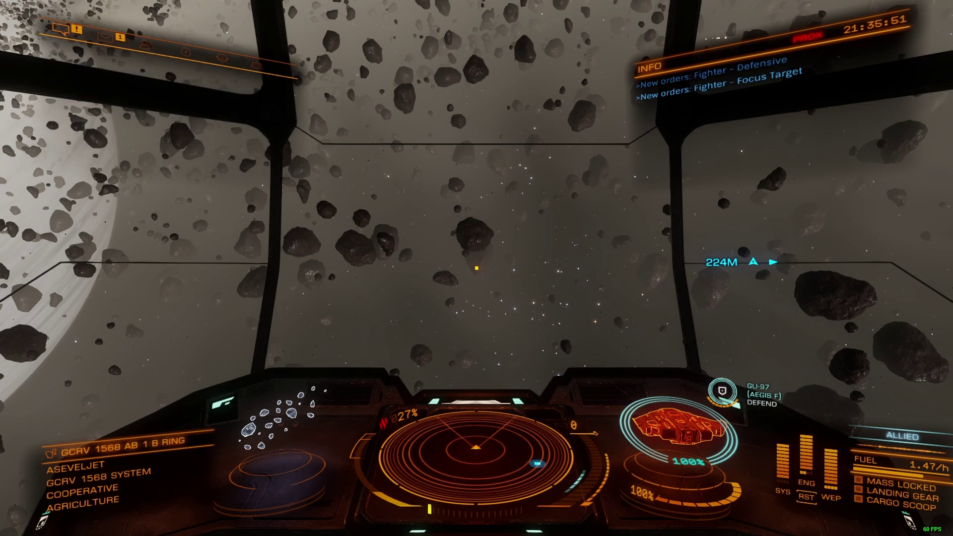
key(g)
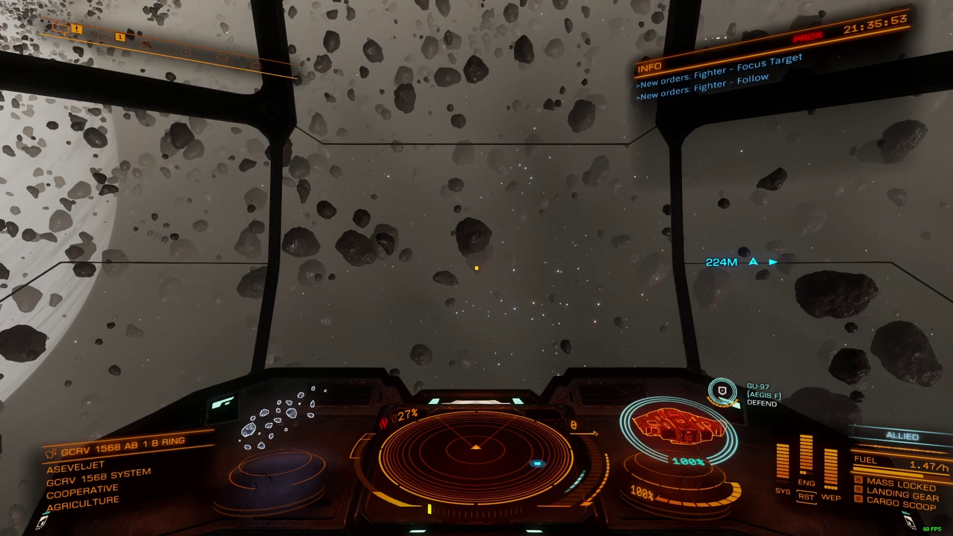